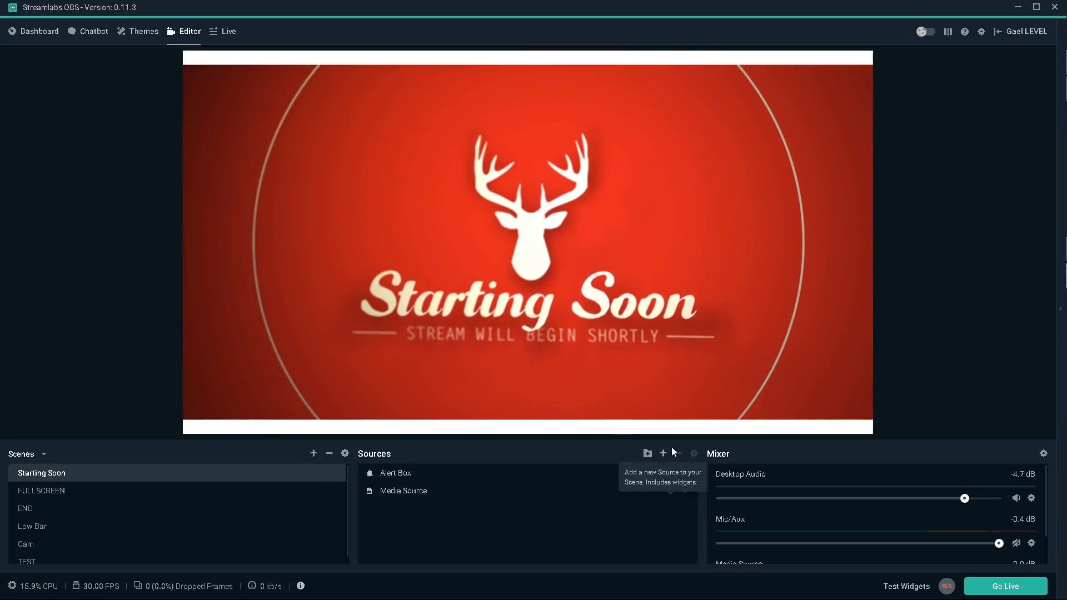
click(664, 452)
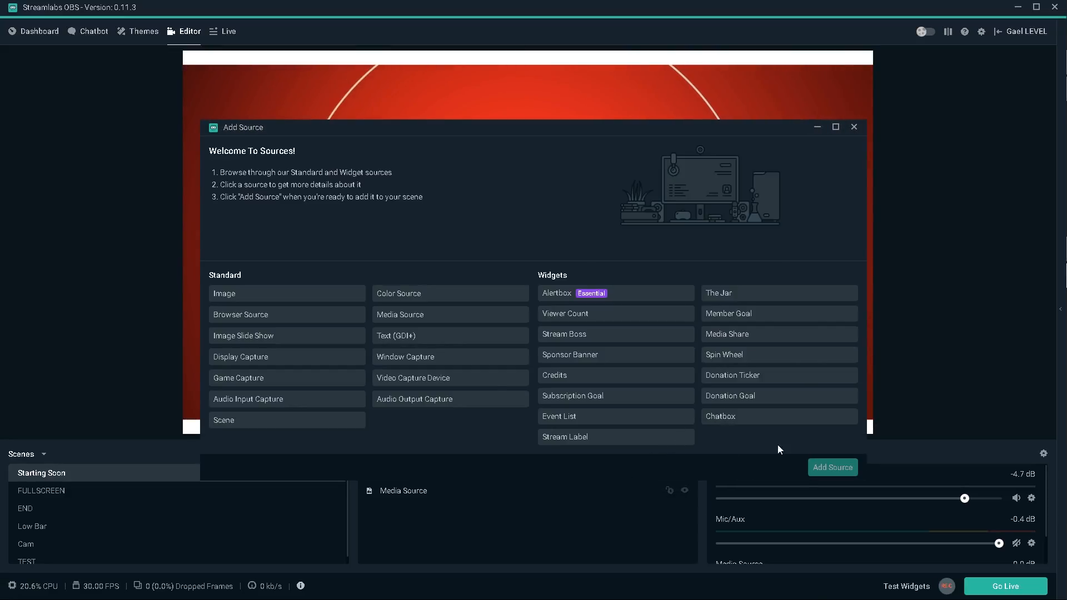
click(398, 322)
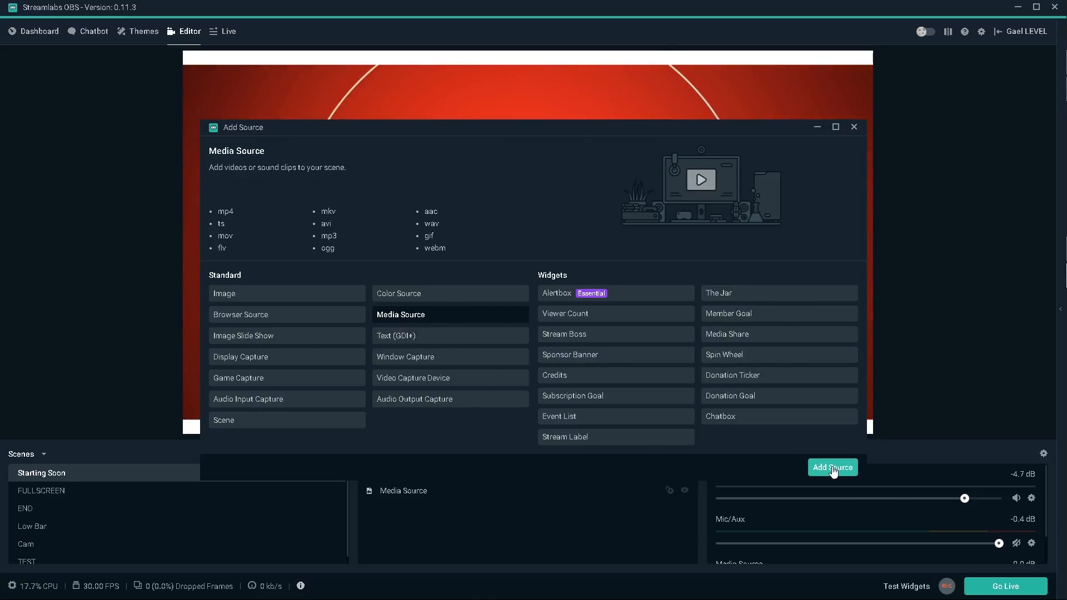
click(833, 469)
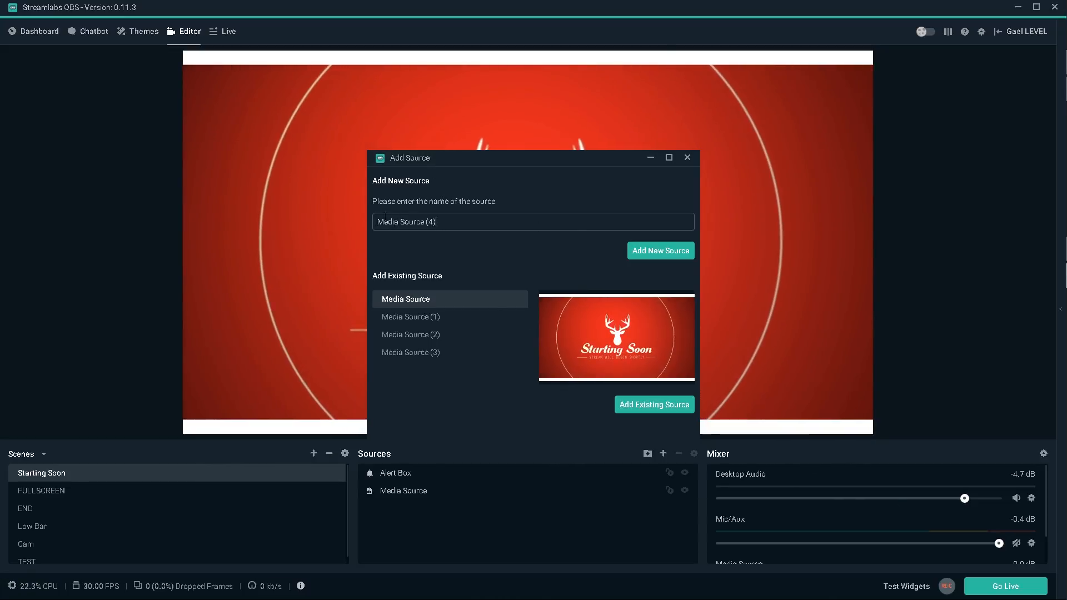
click(687, 158)
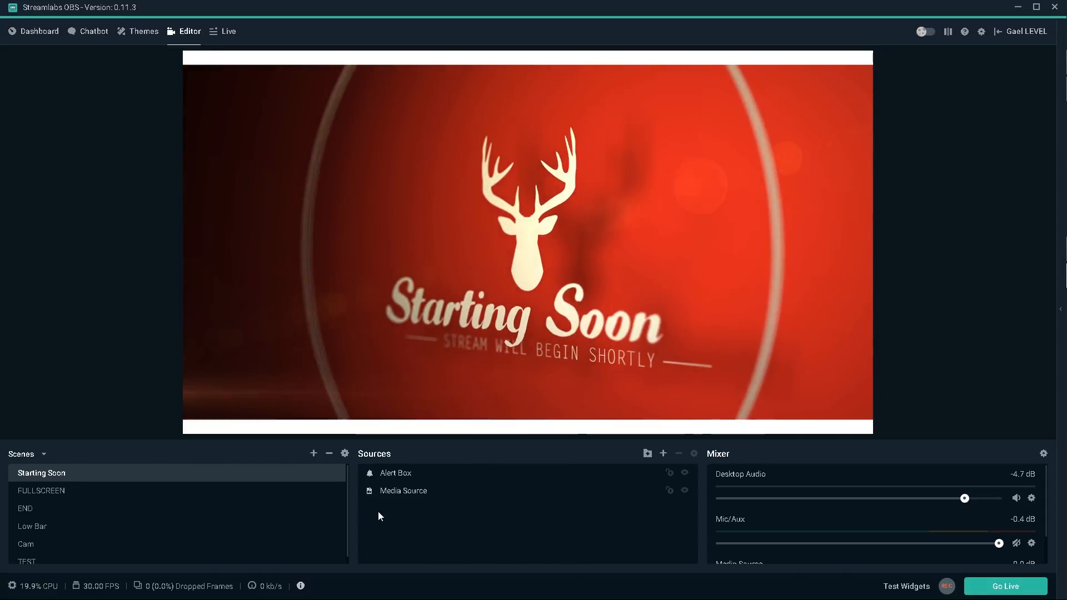
Set the Media Source's local file in the Starting Soon scene to Stream Ending.mov from the Christmas EXP folder
double_click(410, 492)
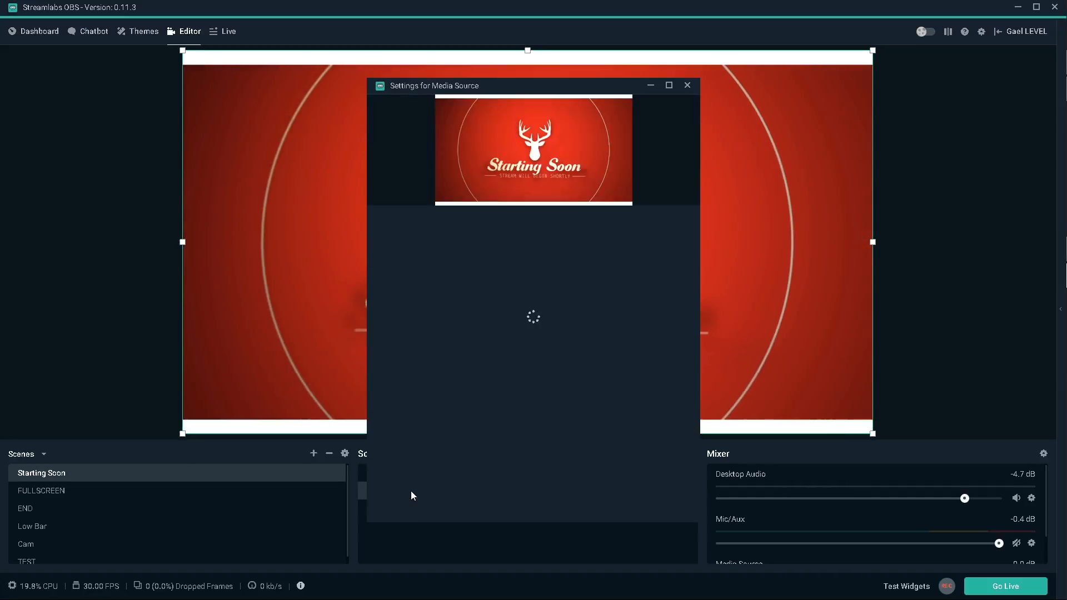
click(673, 246)
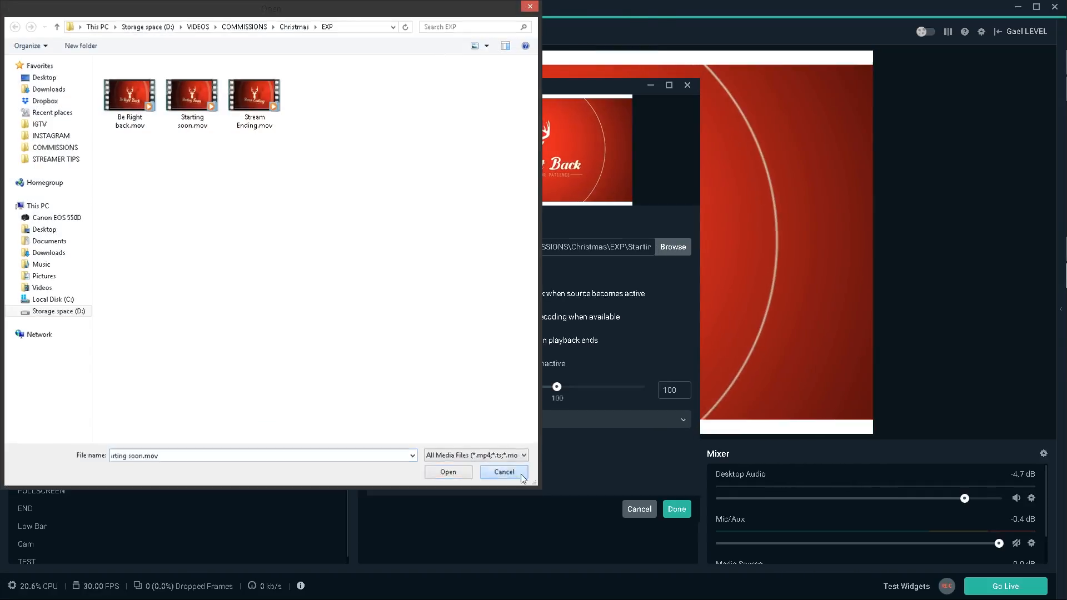
click(522, 476)
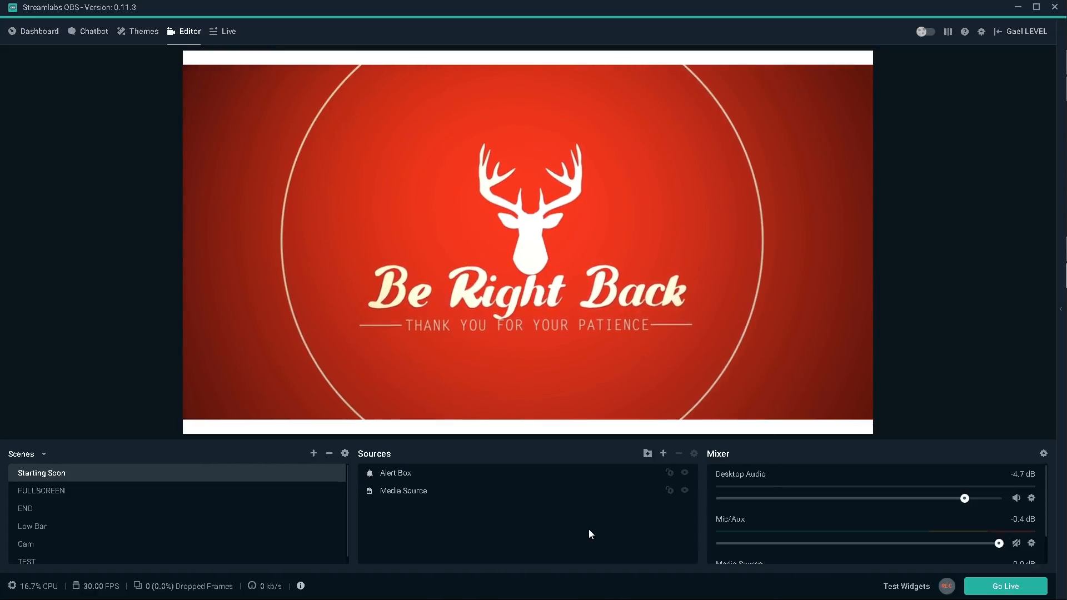
double_click(406, 236)
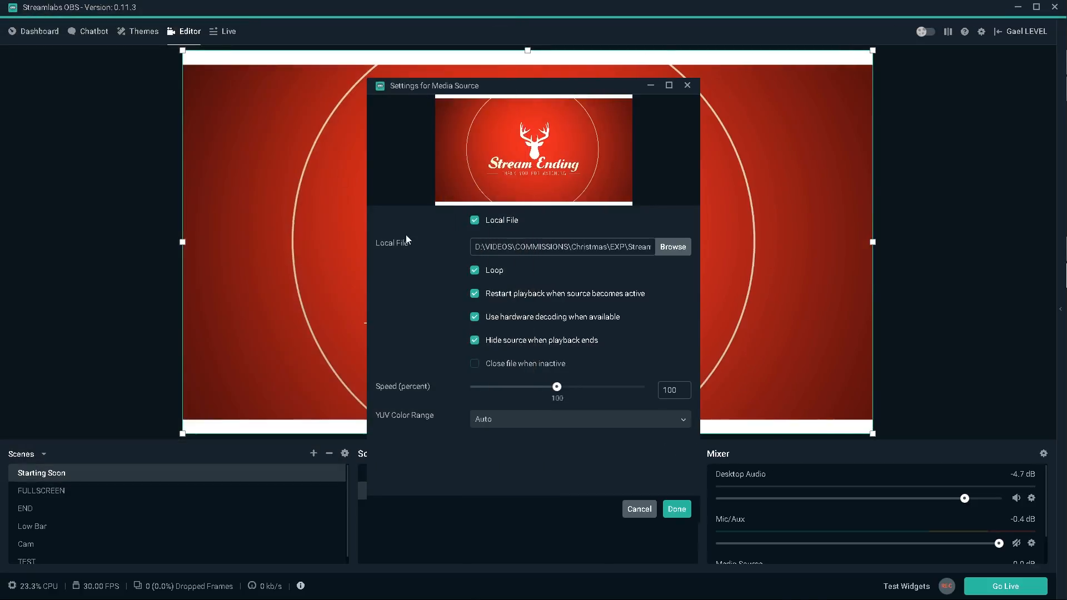
click(675, 509)
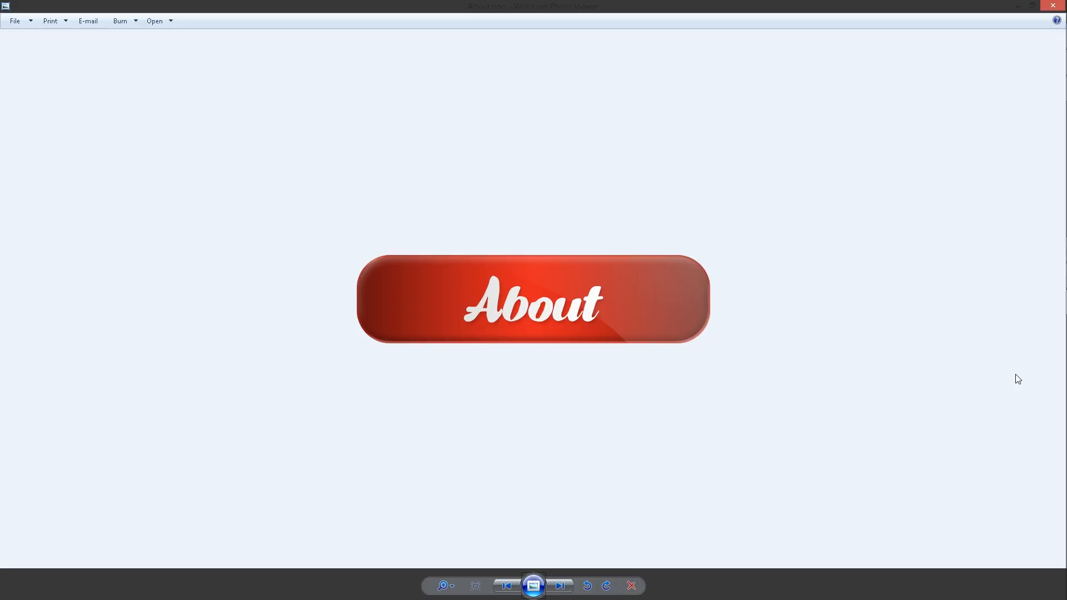
Look through the red channel panel images in Windows Photo Viewer, including About, Artwork and Merch
key(Right)
key(Right)
key(Right)
key(Right)
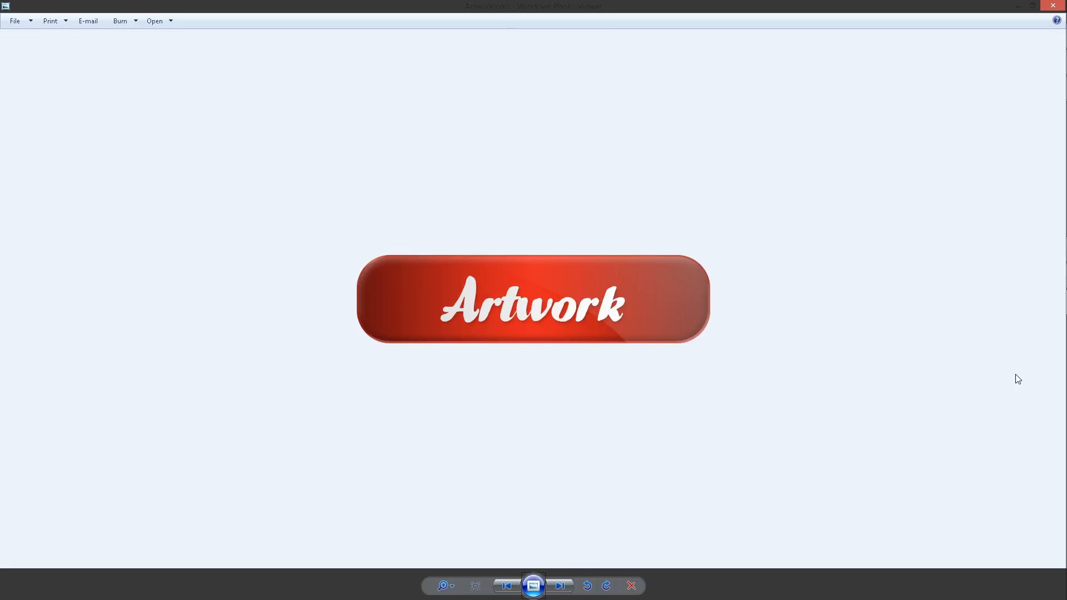
key(Right)
key(Right)
key(Right)
key(Right)
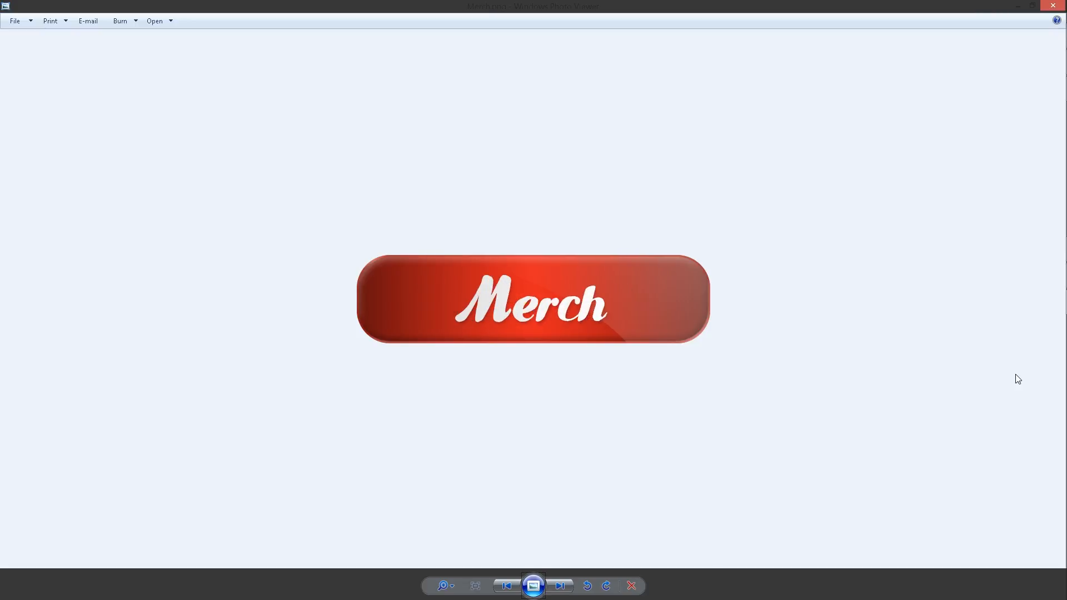
key(Right)
key(Right)
key(Right)
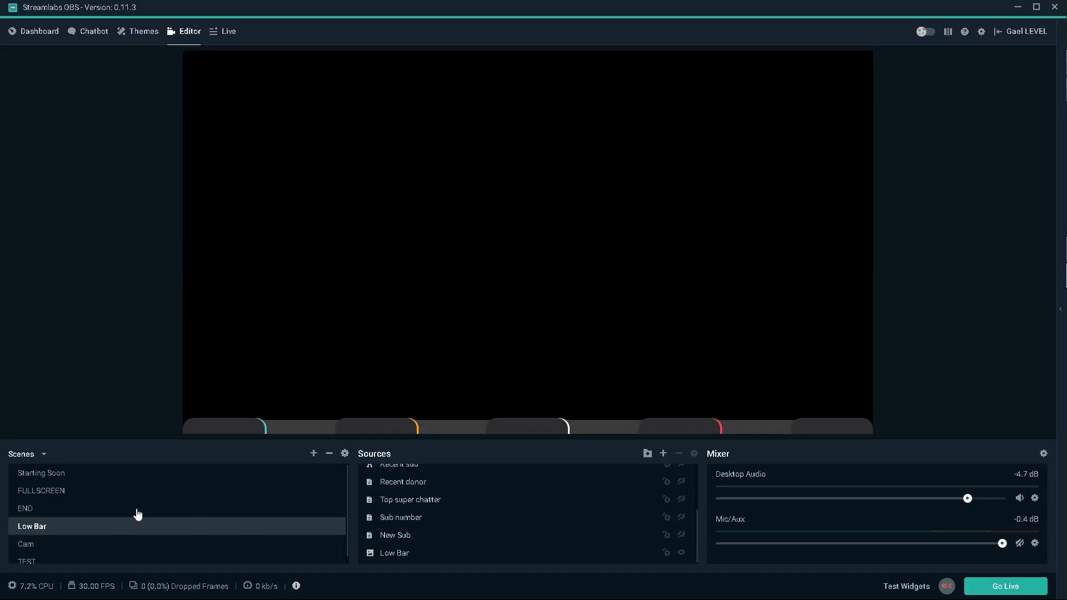
Show the New Sub, Sub number, Top super chatter and Recent donor labels in the Low Bar scene
click(681, 536)
click(680, 517)
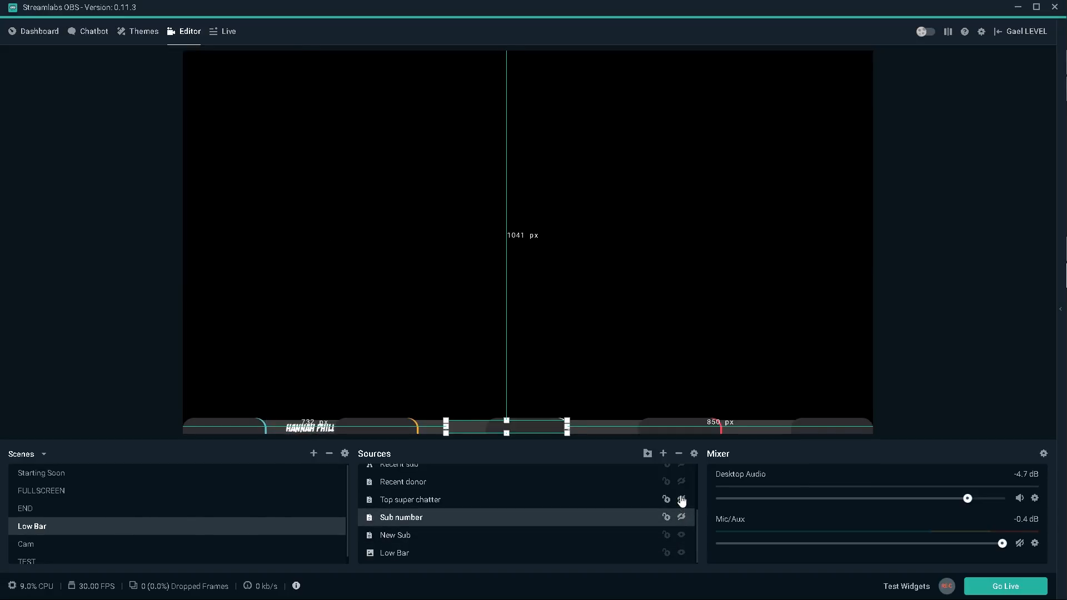
click(681, 500)
click(681, 512)
click(683, 481)
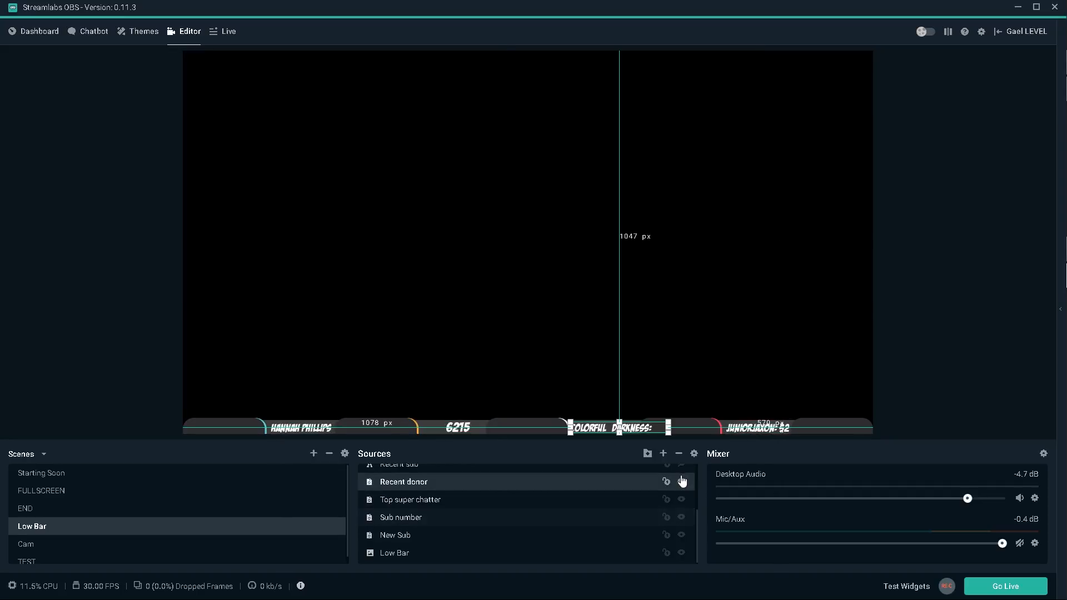
click(681, 465)
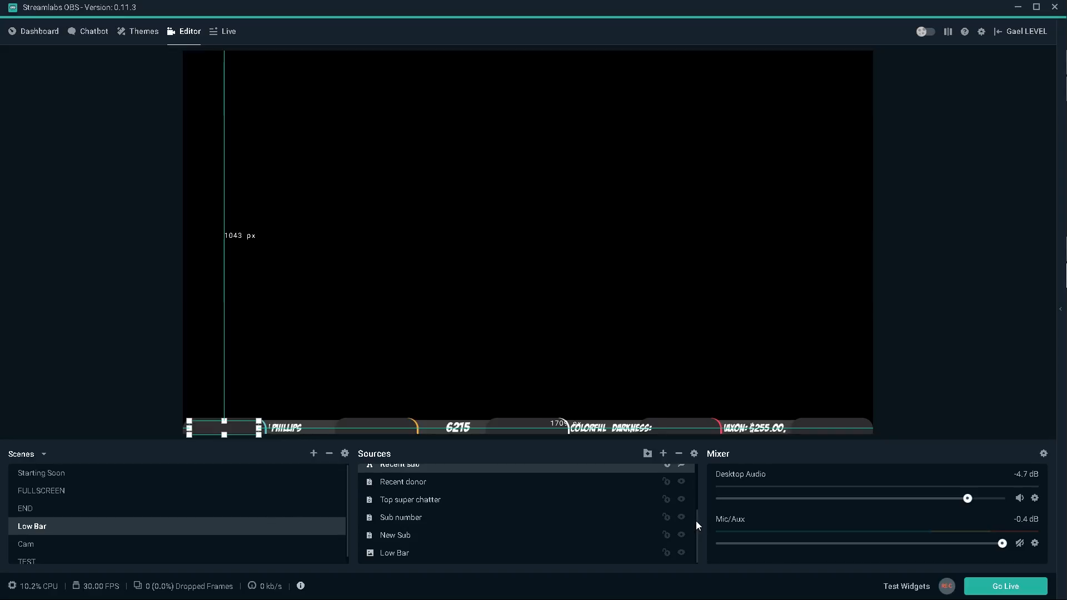
Hide the Recent donor, Top super chatter, Sub number and New Sub labels in the Low Bar scene
click(681, 481)
click(681, 499)
click(681, 517)
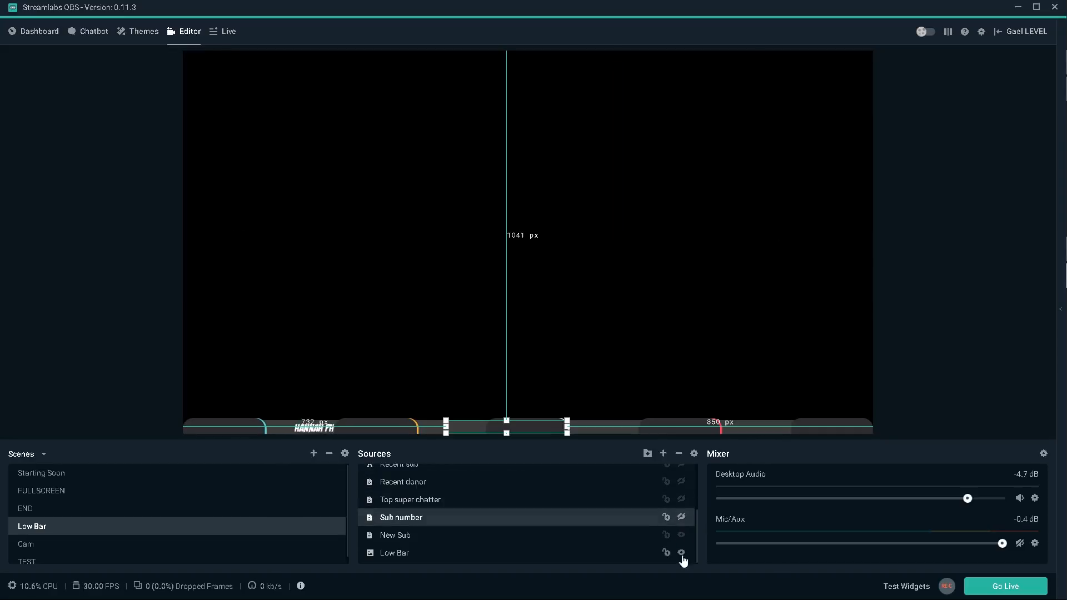
click(681, 535)
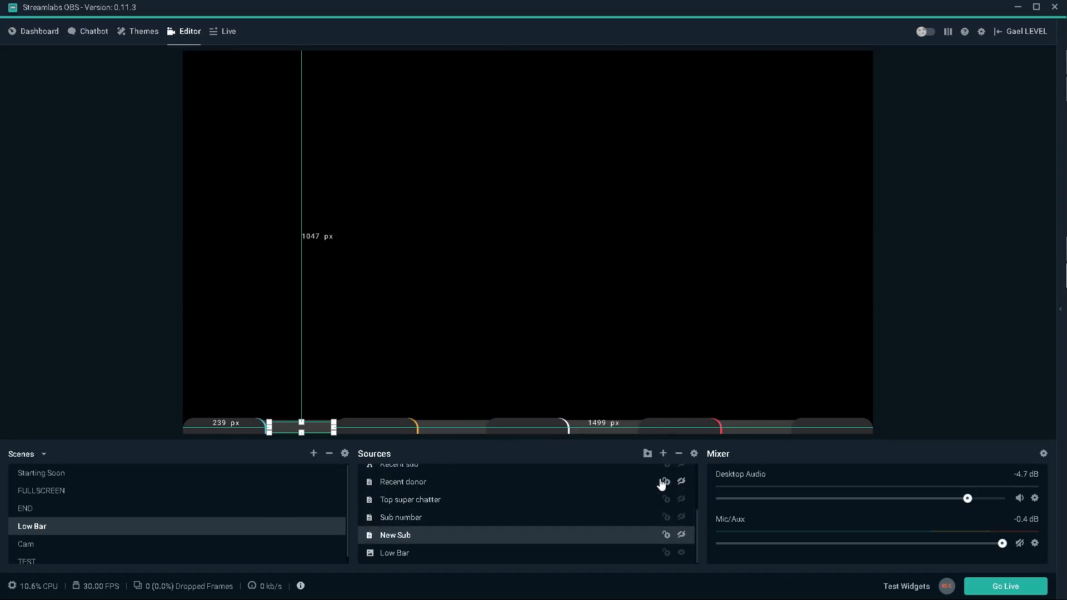
Replace the Low Bar source's image file with the red and grey Christmas bar
double_click(401, 555)
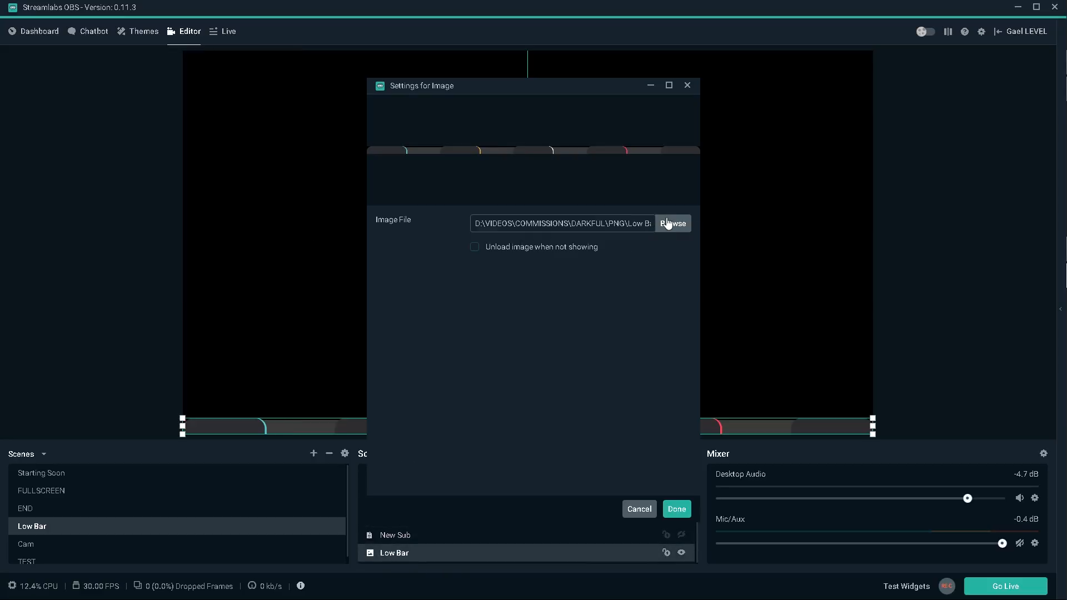
click(668, 223)
click(676, 508)
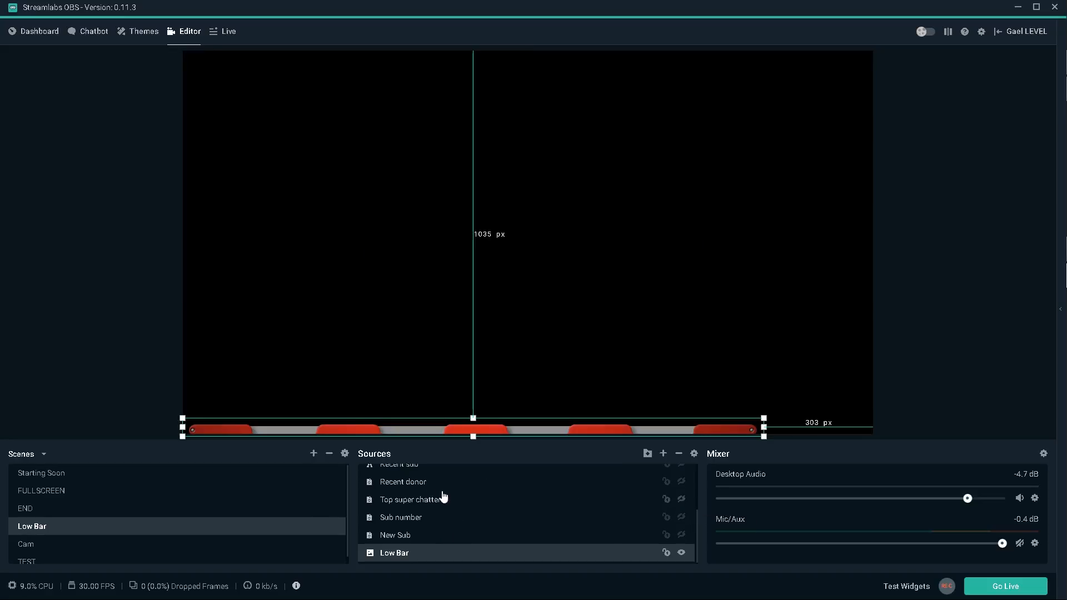
Nudge the Low Bar image up by about 11 px
key(Up)
key(Up)
key(Up)
key(Up)
key(Up)
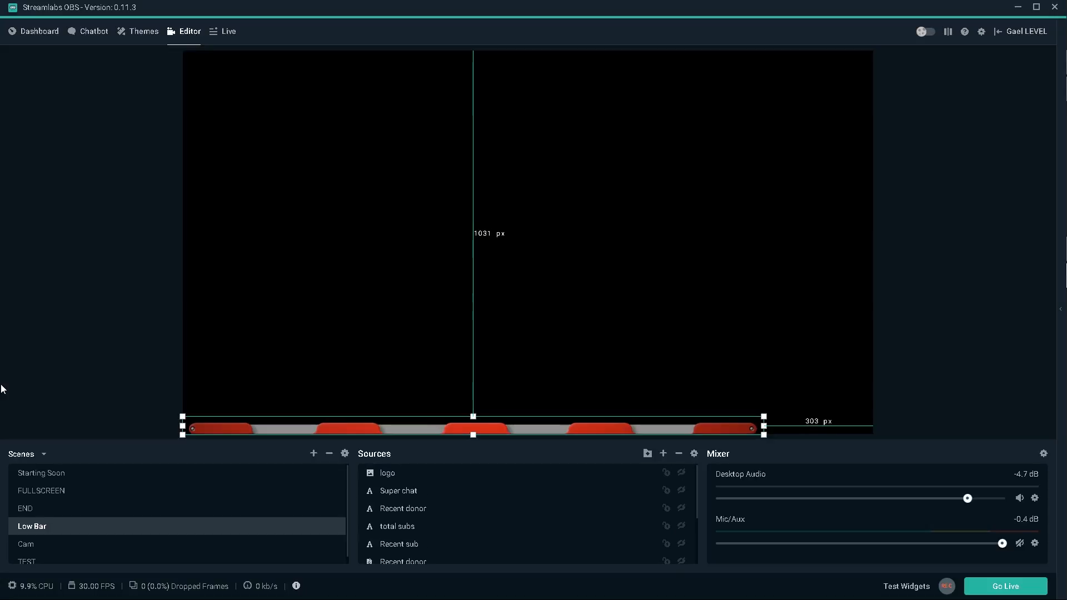
key(Up)
key(Up)
key(Up)
key(Up)
key(Up)
key(Up)
Center the Low Bar image vertically on the canvas
scroll(404, 557, down, 2)
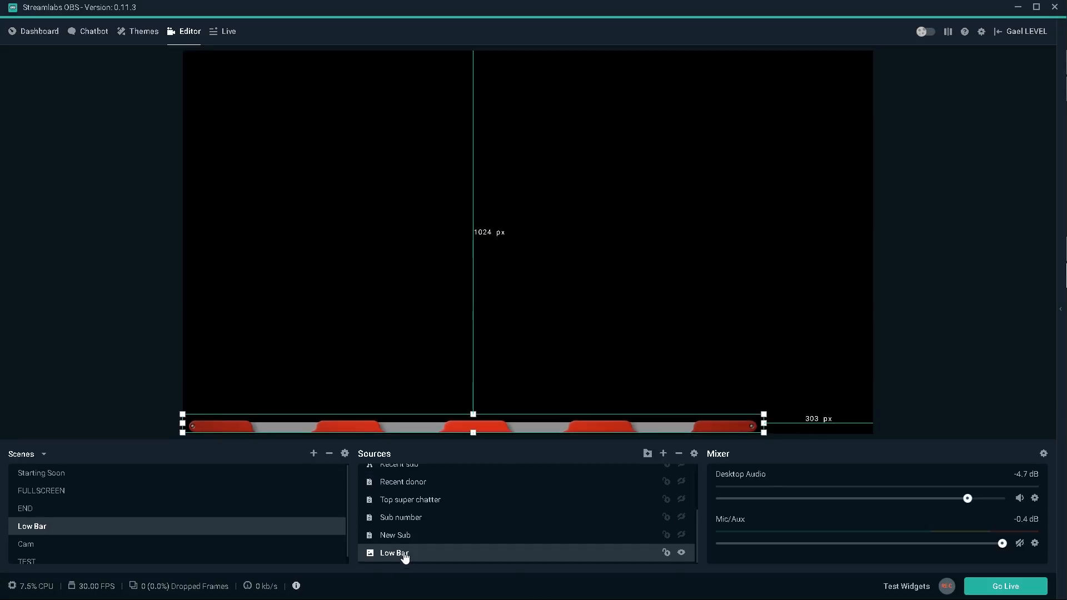
right_click(404, 557)
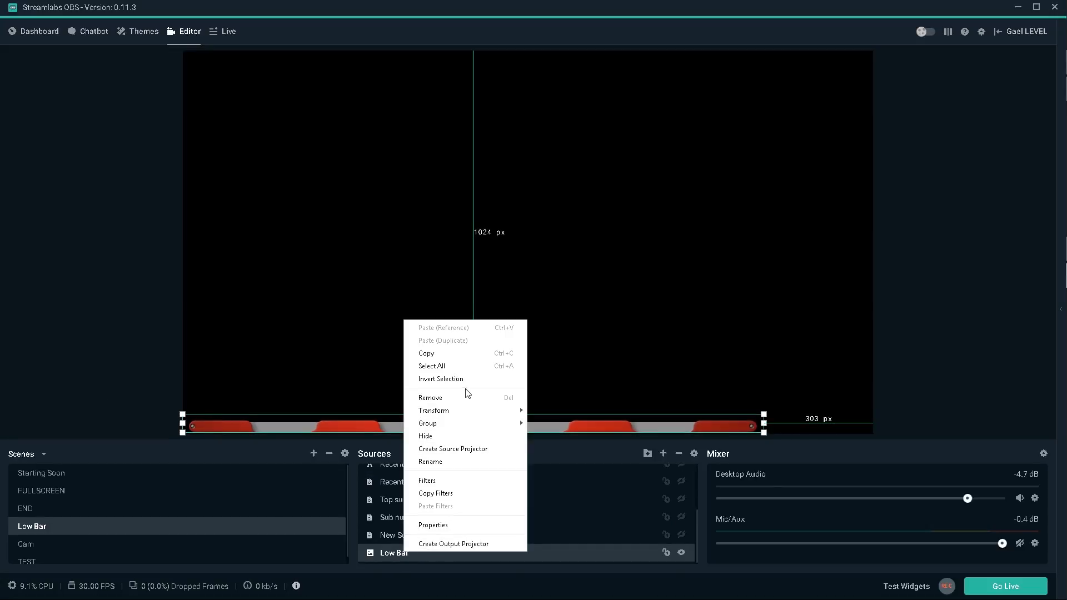
mouse_move(491, 414)
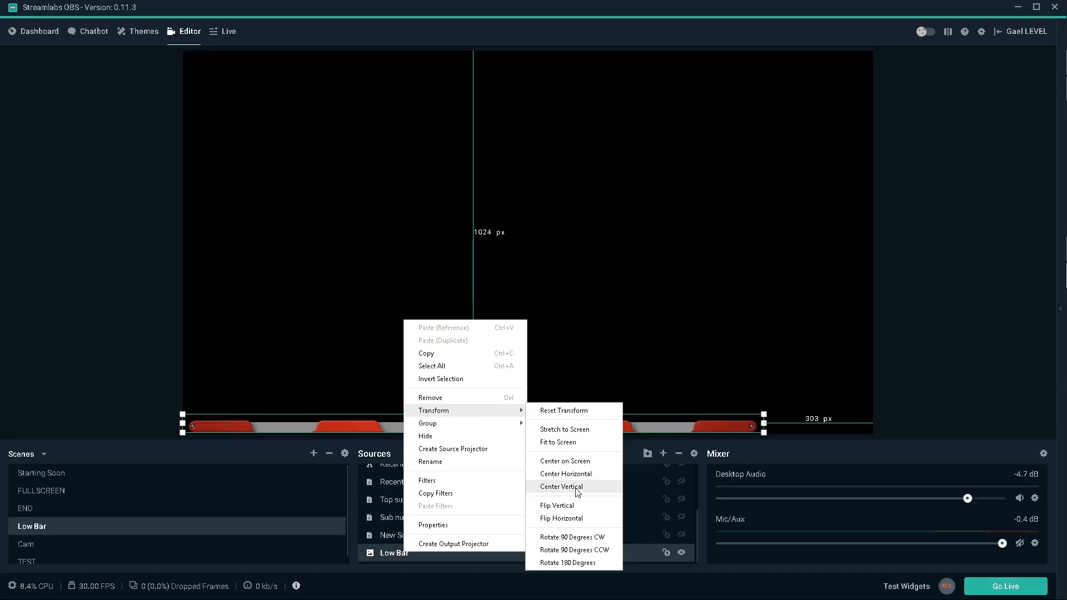
click(561, 487)
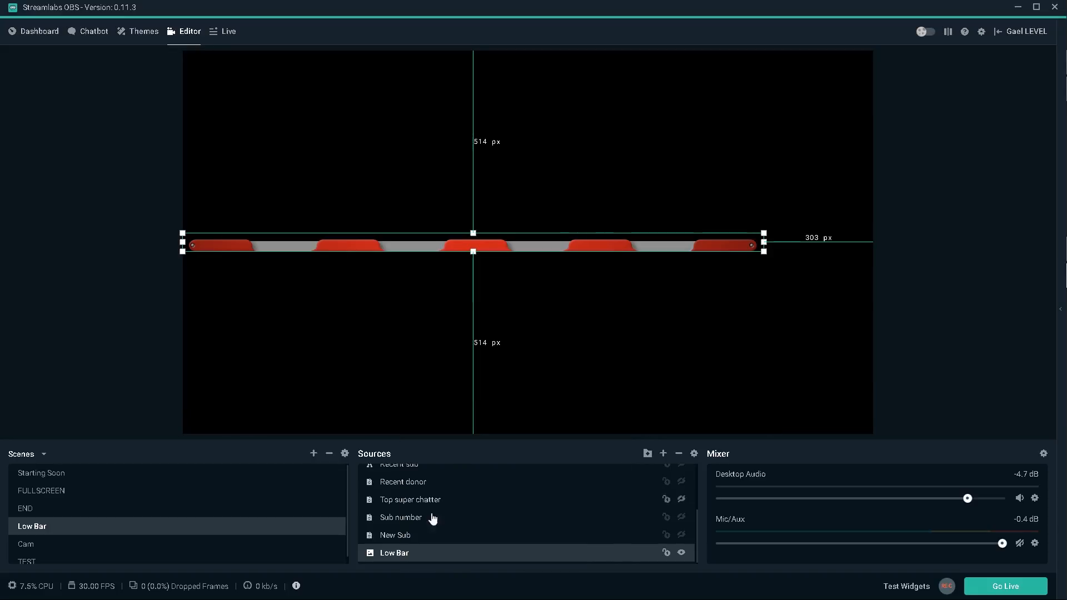
Center the Low Bar image horizontally and move it to the canvas's lower edge, about 1028 px below the top
right_click(413, 556)
mouse_move(453, 414)
click(578, 474)
drag(538, 243, 537, 425)
right_click(405, 555)
click(569, 476)
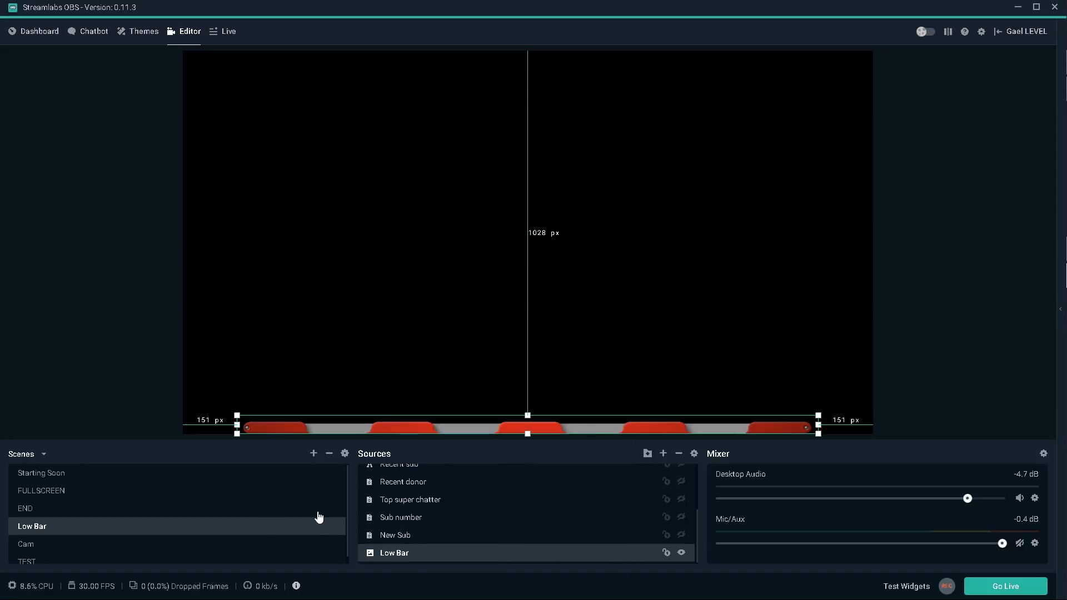
Show the New Sub, Sub number, Top super chatter and Recent donor labels and place each on a grey section of the bar
click(407, 537)
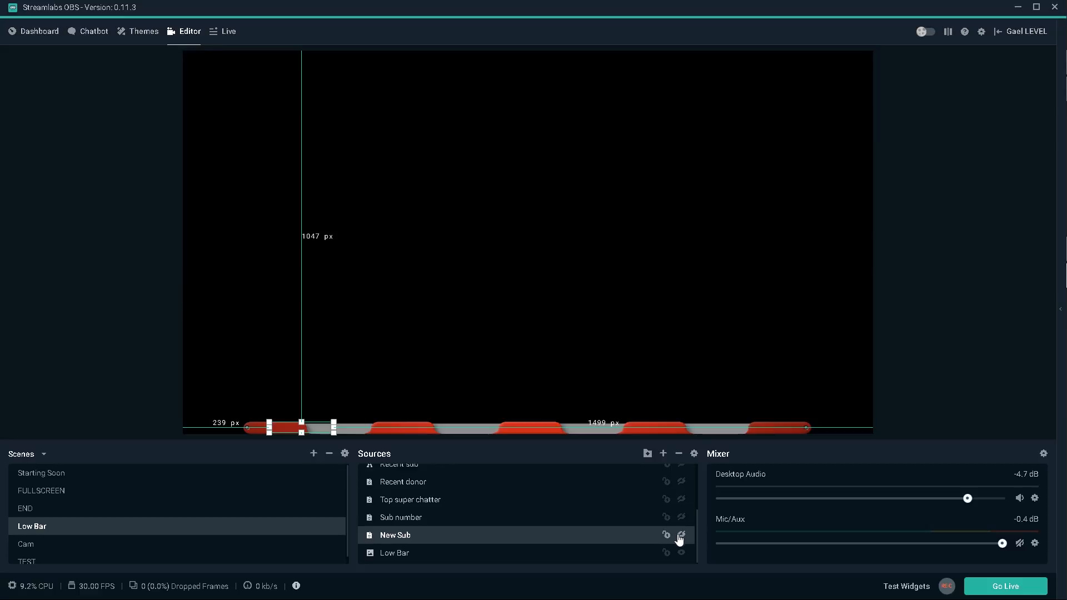
drag(301, 427, 339, 429)
click(681, 517)
click(681, 500)
click(681, 481)
Show the Recent sub, total subs, Recent donor and Super chat titles in white and place each on a red section of the bar
click(681, 510)
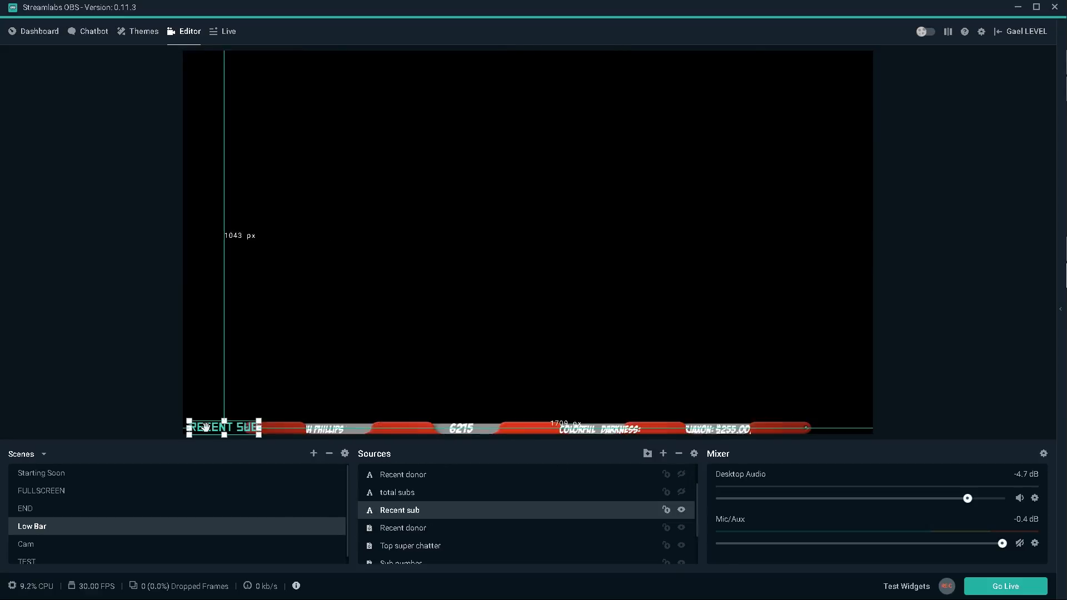
drag(224, 428, 273, 427)
drag(698, 512, 698, 491)
click(681, 491)
double_click(400, 545)
click(403, 560)
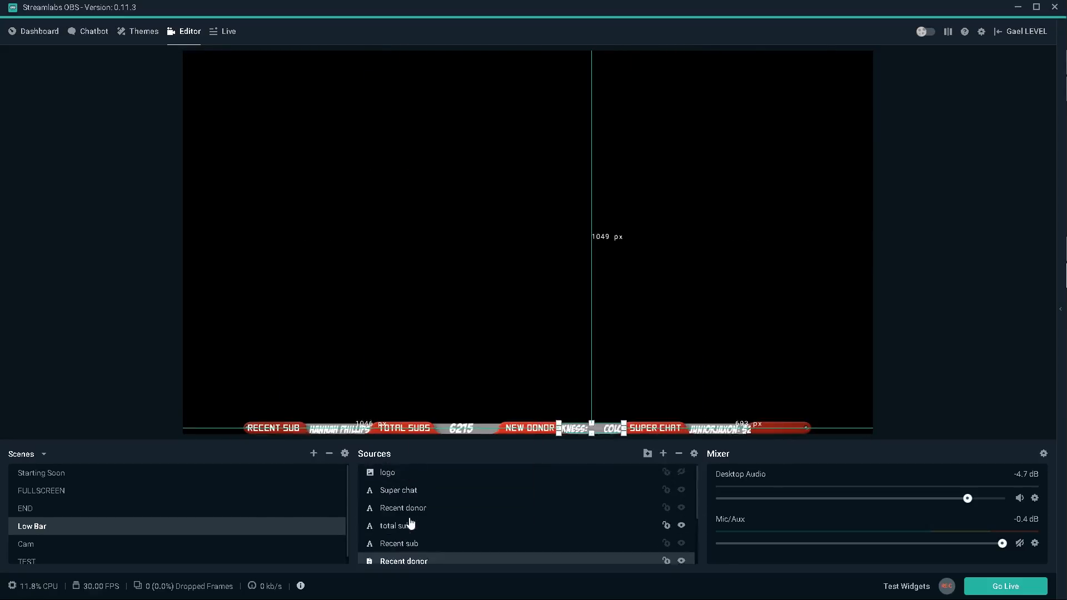
Adjust the New Sub label's settings by entering a value of 180
scroll(410, 524, down, 1)
scroll(409, 524, down, 3)
right_click(395, 535)
drag(568, 332, 526, 334)
text(180)
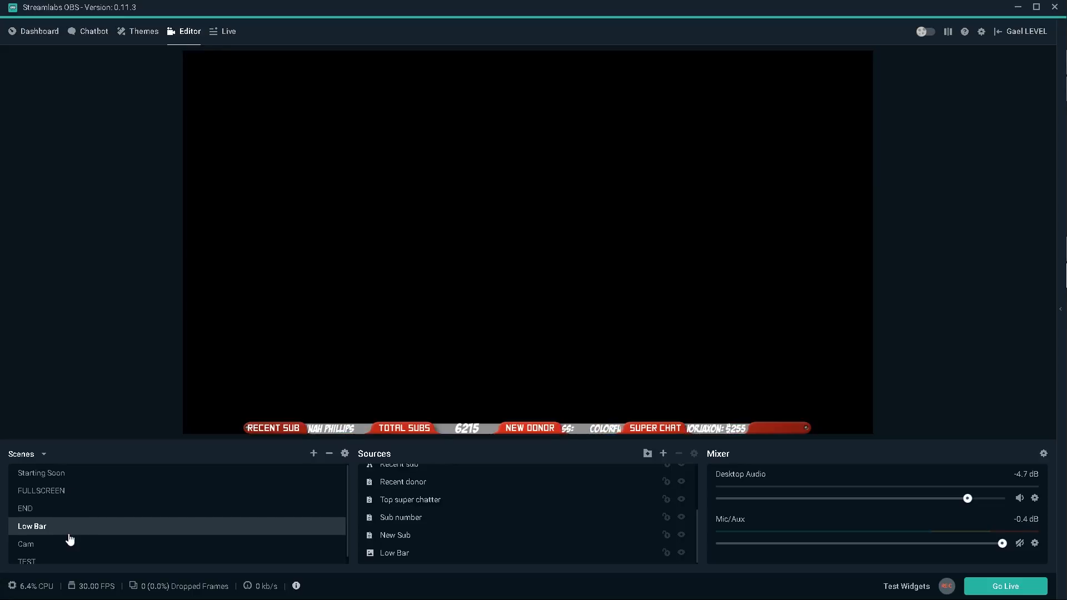
In the FULLSCREEN scene, enlarge the Low Bar source to span the full canvas width and nudge it up slightly
click(61, 491)
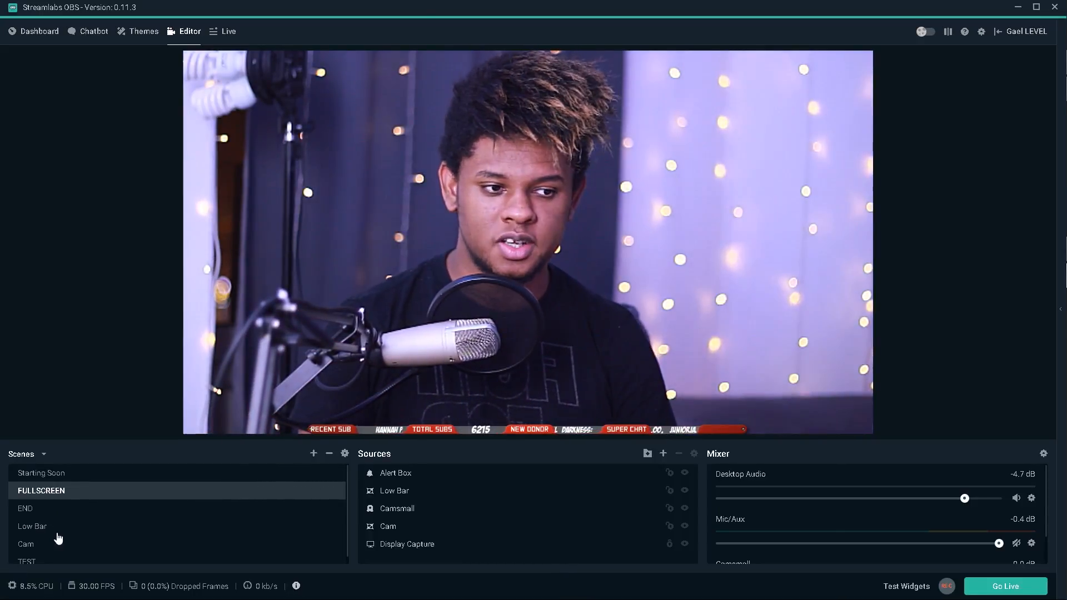
click(407, 493)
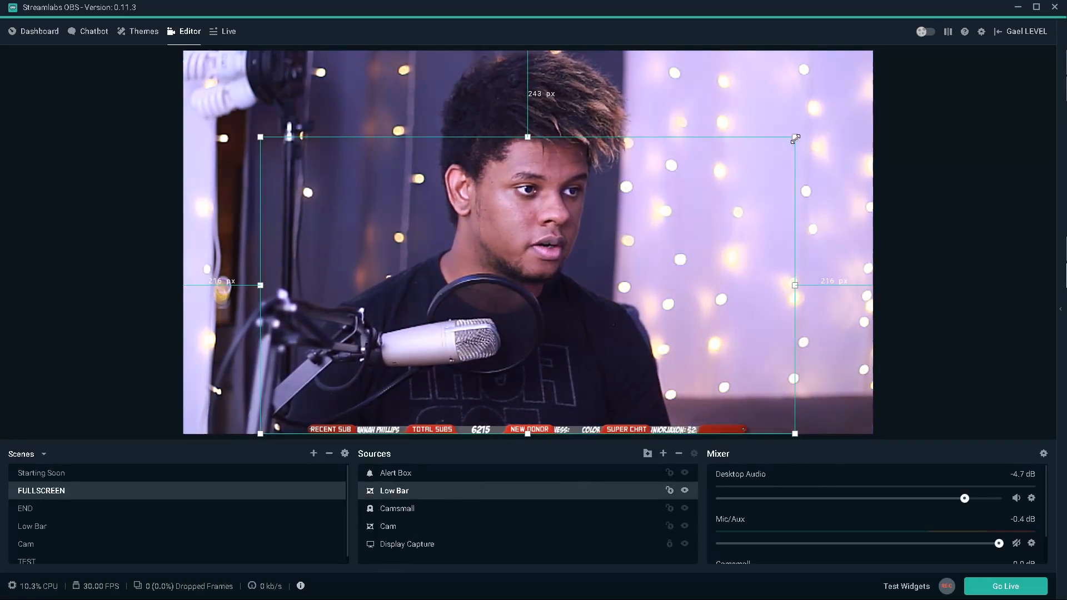
drag(795, 137, 872, 118)
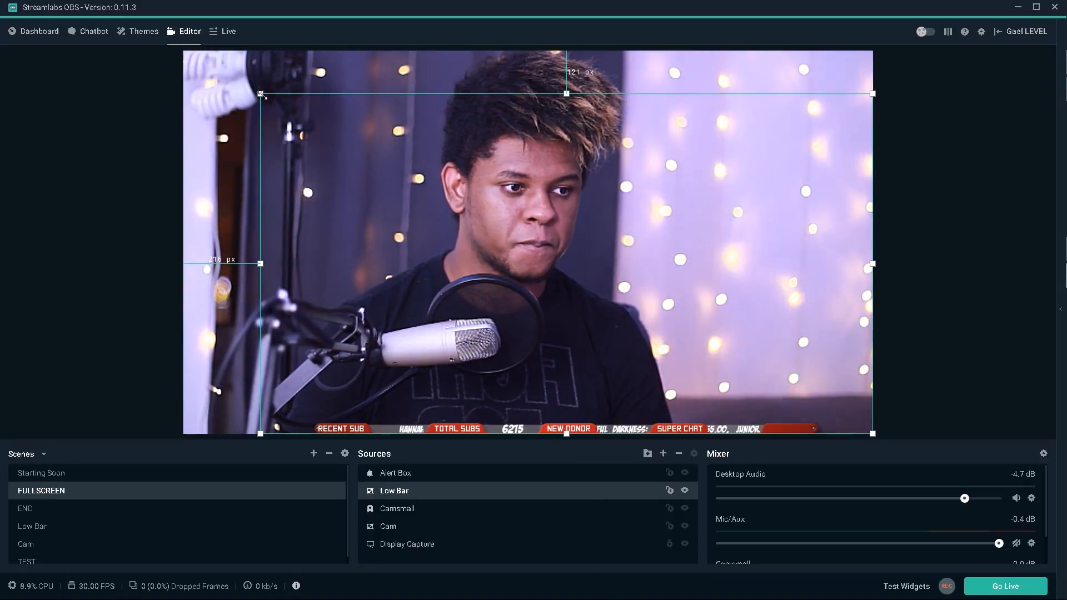
drag(260, 94, 185, 79)
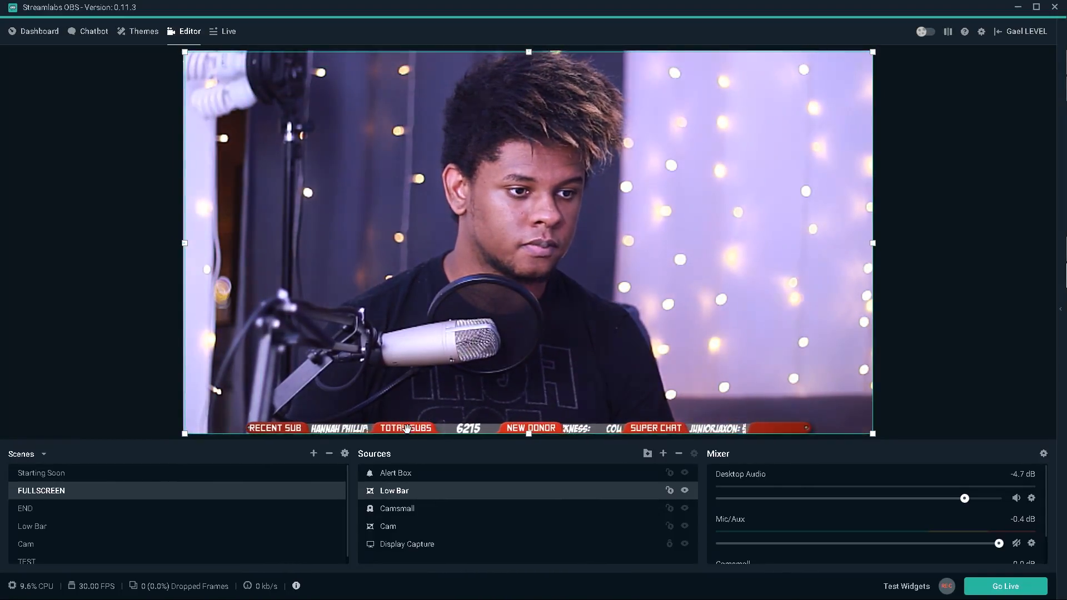
mouse_move(408, 427)
mouse_down()
mouse_move(403, 49)
mouse_move(408, 426)
mouse_up()
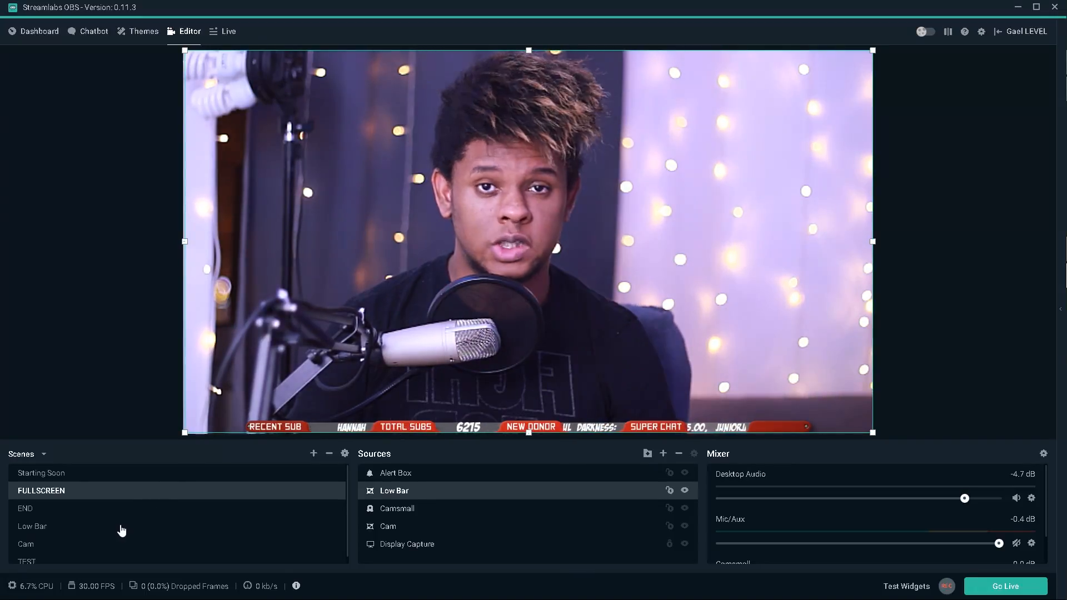
In the Cam scene, resize and position the Camsmall source so the webcam picture fits inside the red camera frame
click(44, 538)
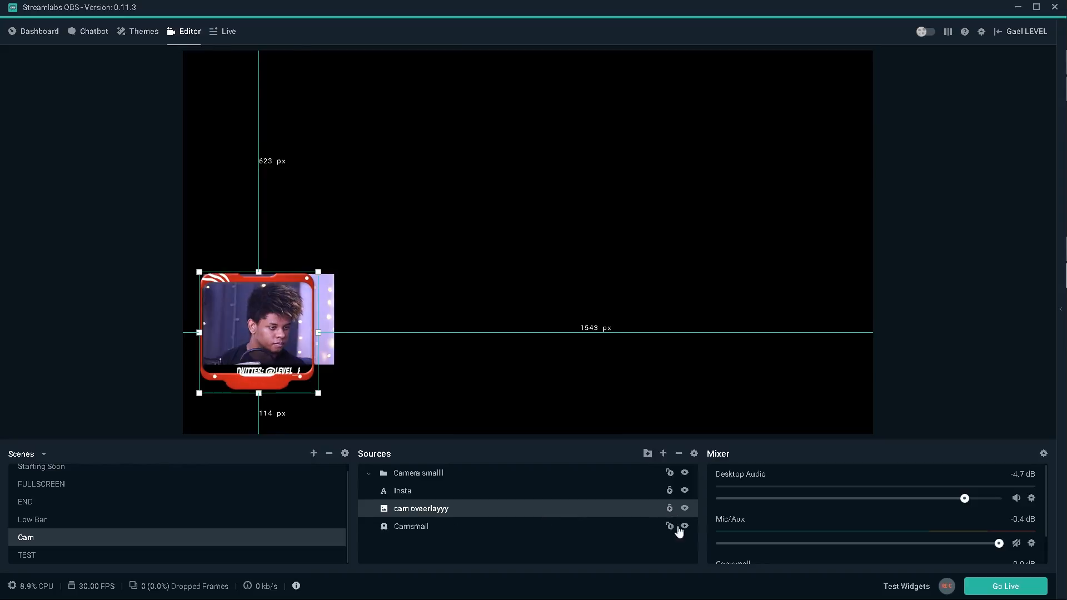
click(411, 526)
drag(321, 328, 322, 327)
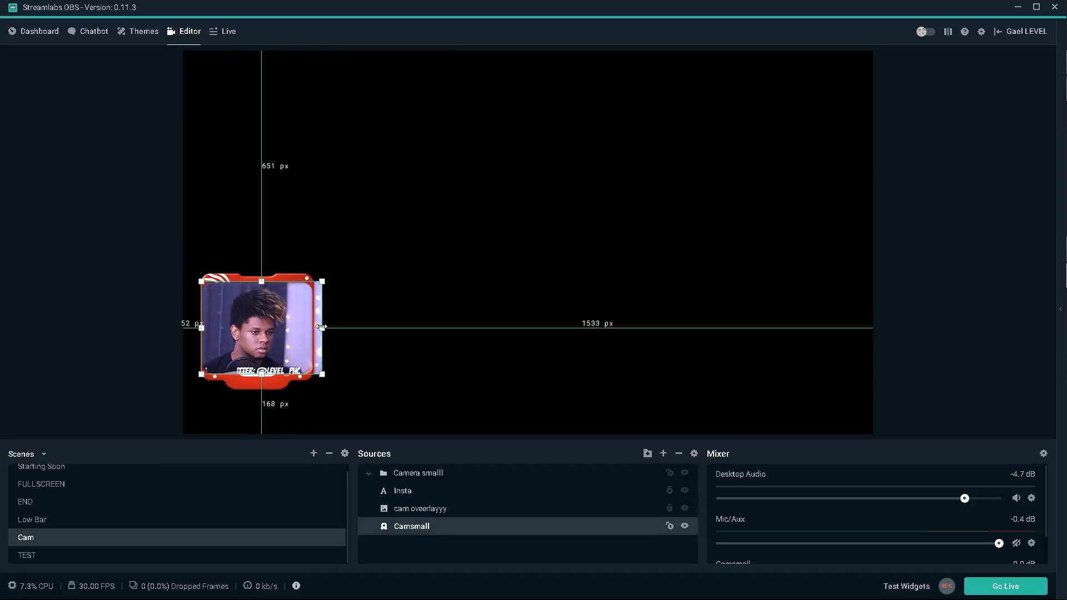
click(278, 356)
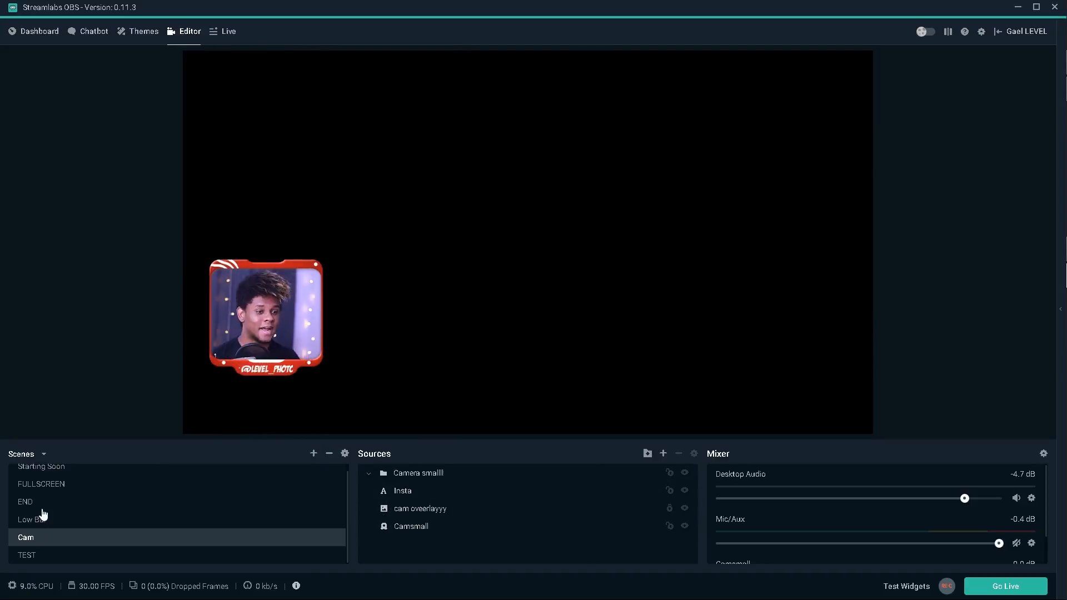
In the FULLSCREEN scene, hide the full-size Camsmall source and resize the framed Cam source over the display capture
click(41, 484)
click(685, 508)
click(442, 328)
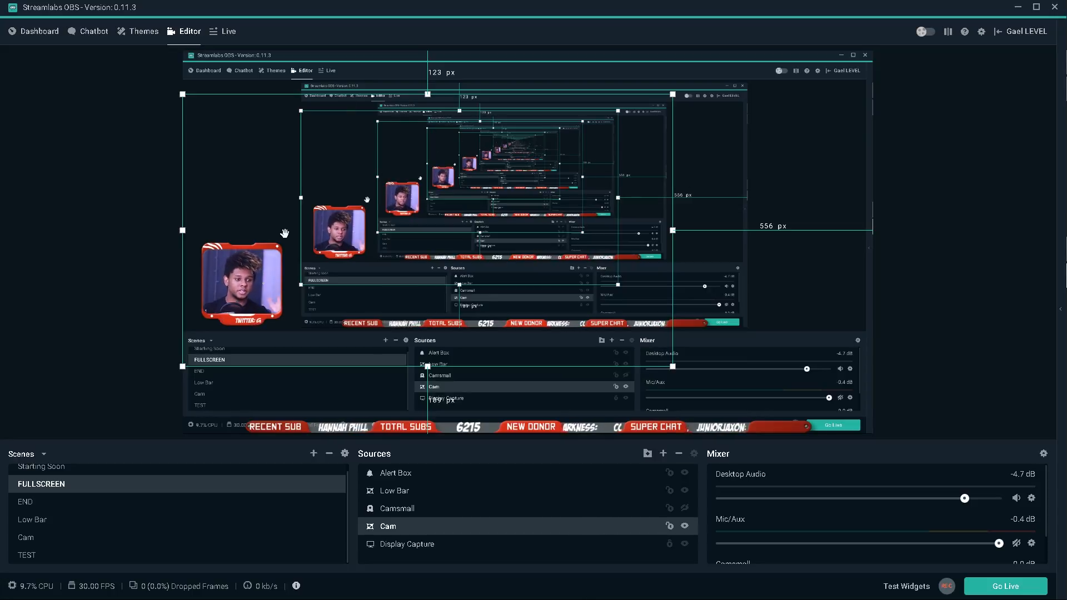
drag(672, 94, 778, 140)
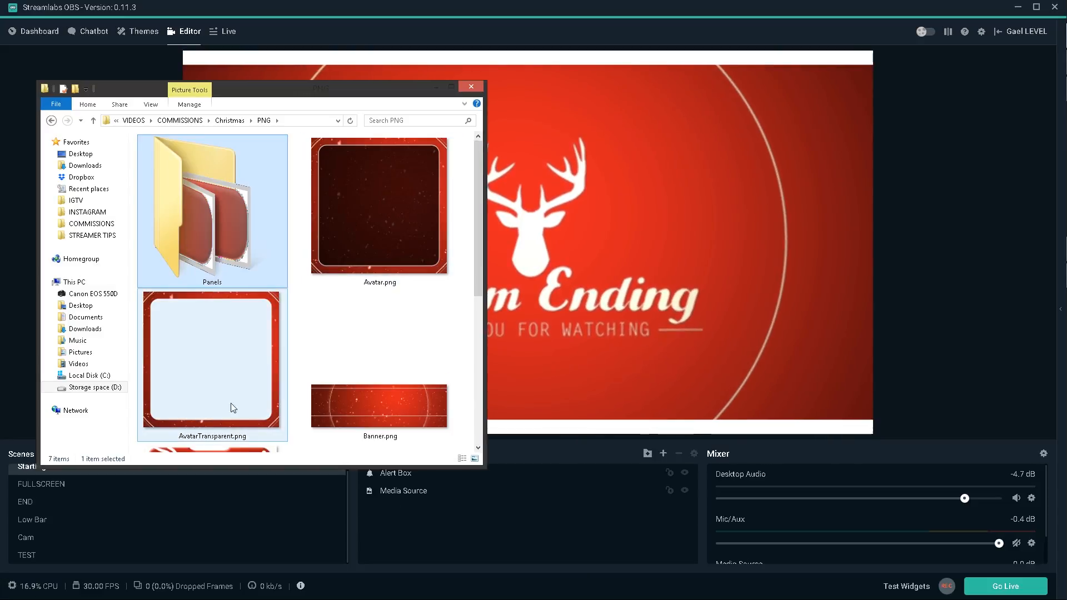
In Paint, paste AvatarTransparent.png over the avatar photo and enable transparent selection so the portrait shows through the frame
click(221, 352)
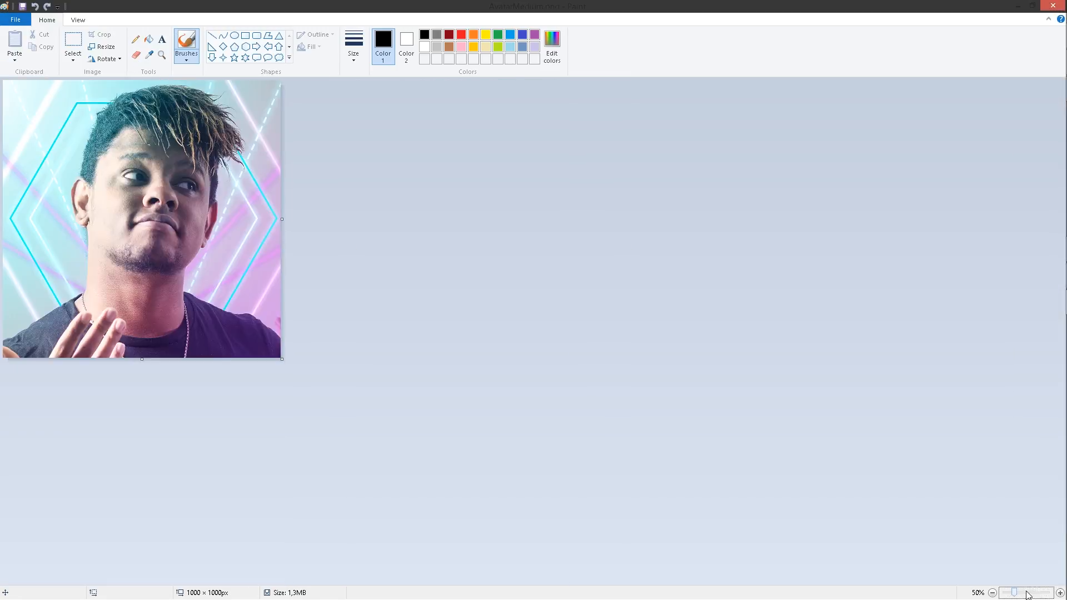
click(14, 58)
click(27, 88)
click(797, 444)
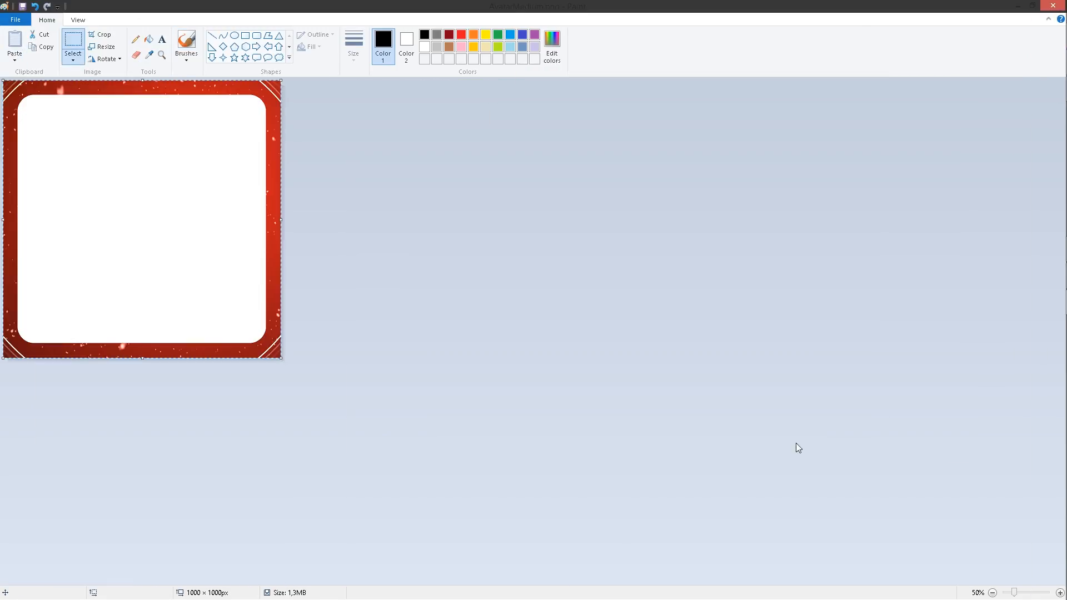
click(73, 59)
click(97, 159)
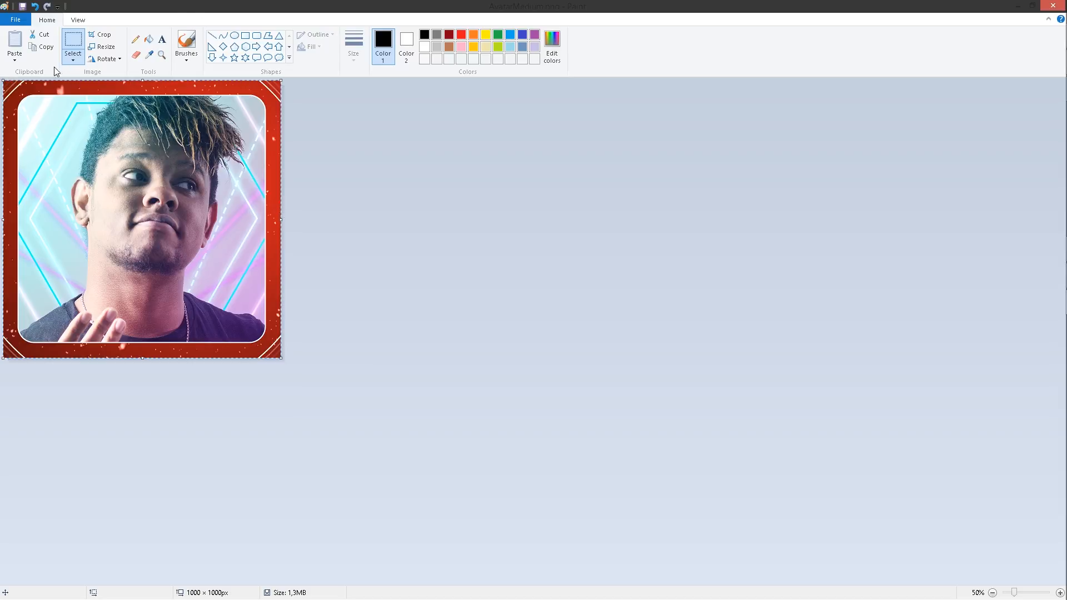
click(15, 22)
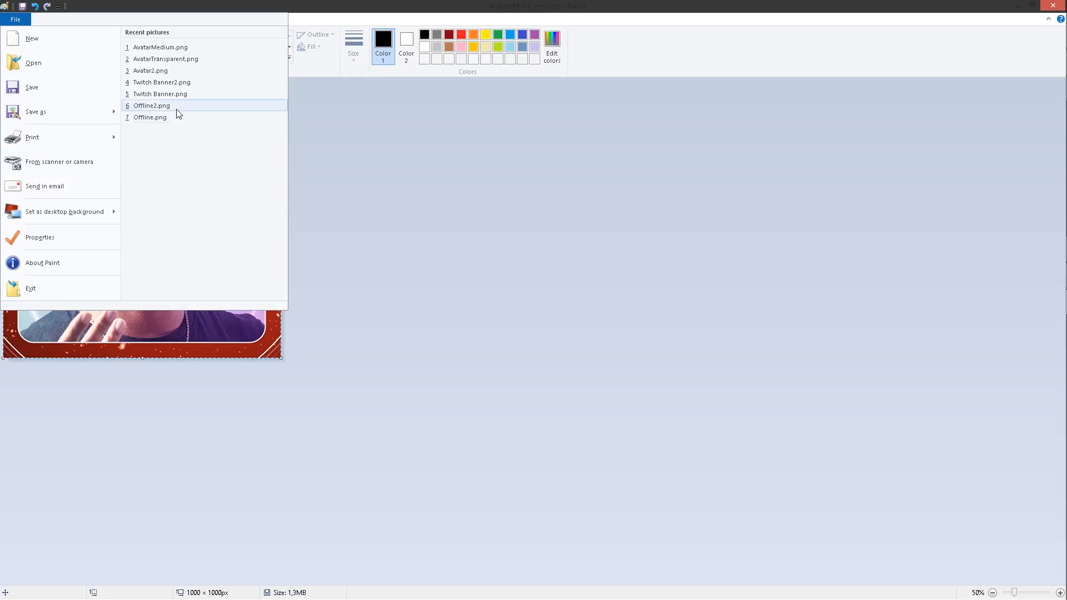
click(362, 9)
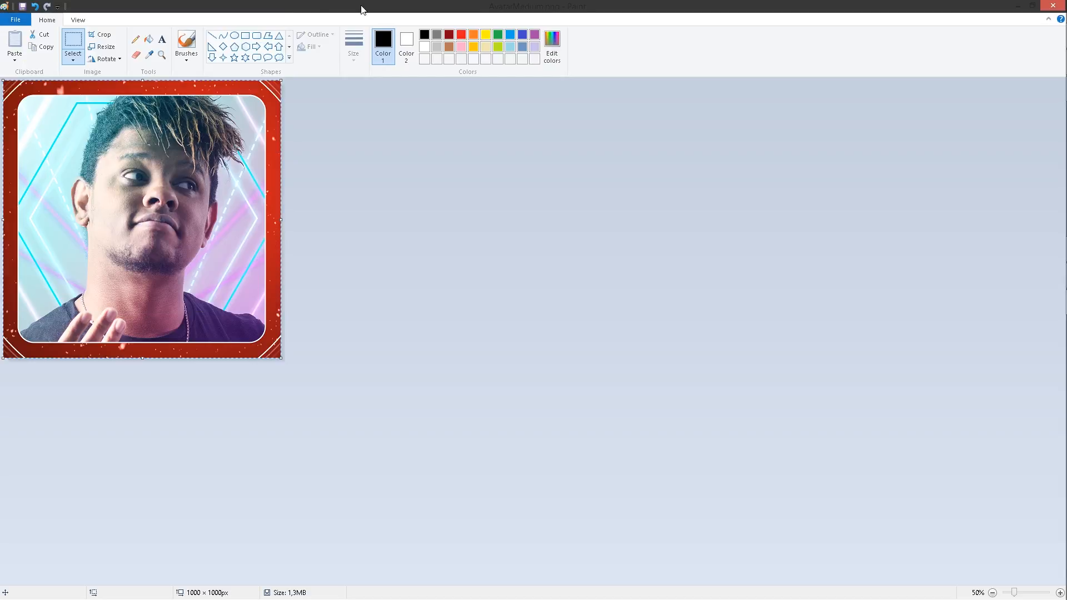
click(15, 60)
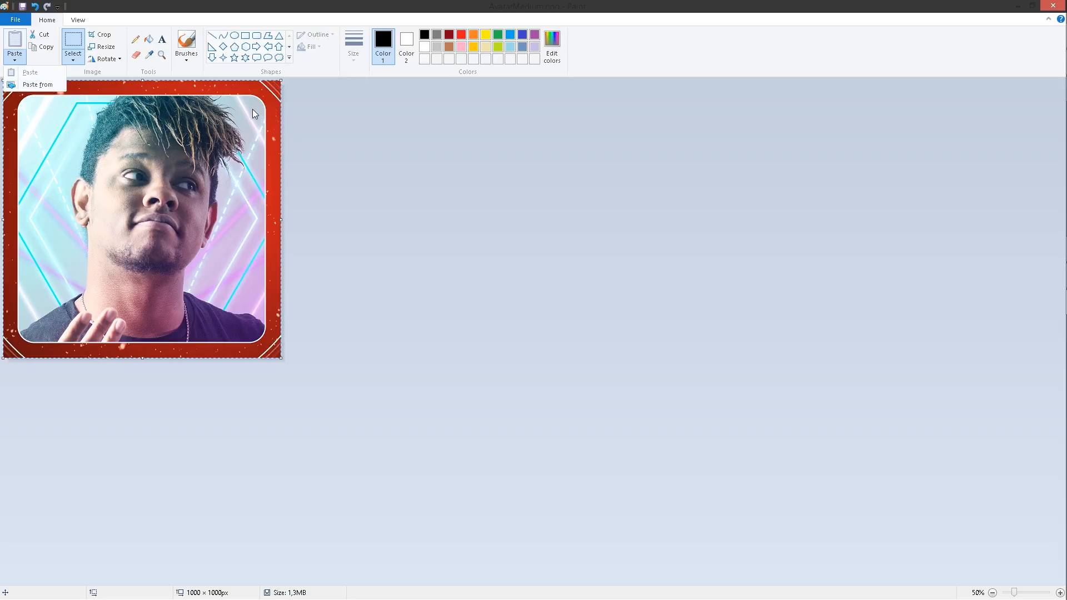
click(74, 62)
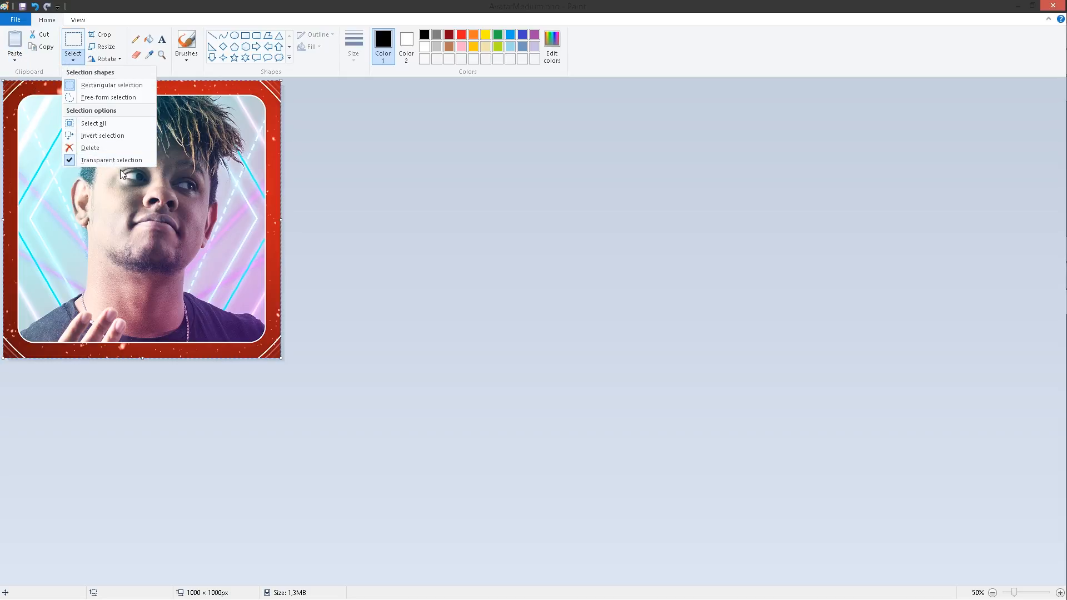
click(644, 13)
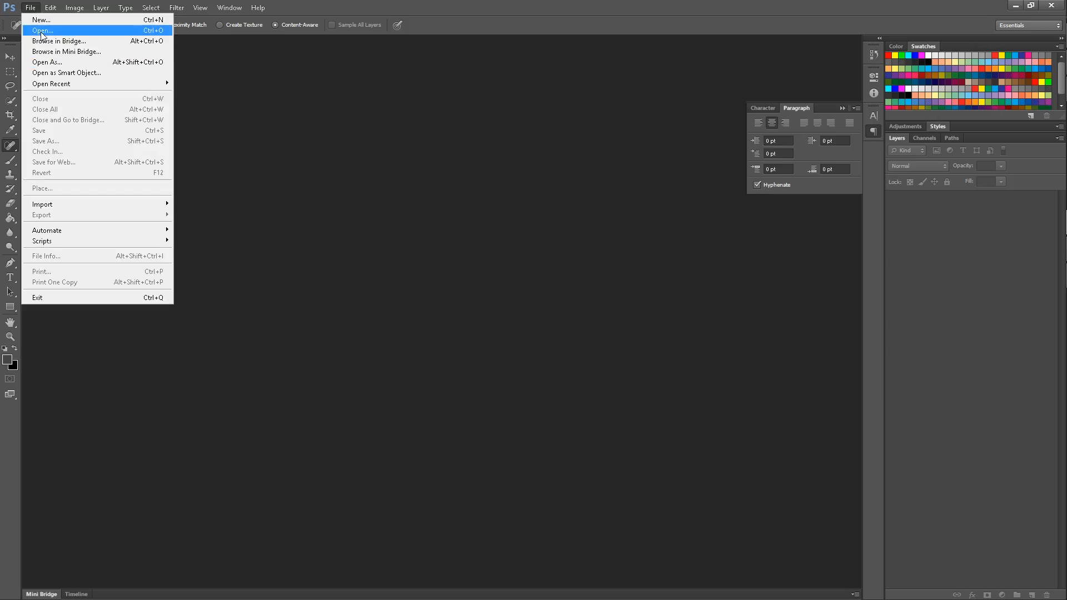
Open AvatarMedium.png in Photoshop and place AvatarTransparent.png from the file folder onto it as a new layer
click(42, 31)
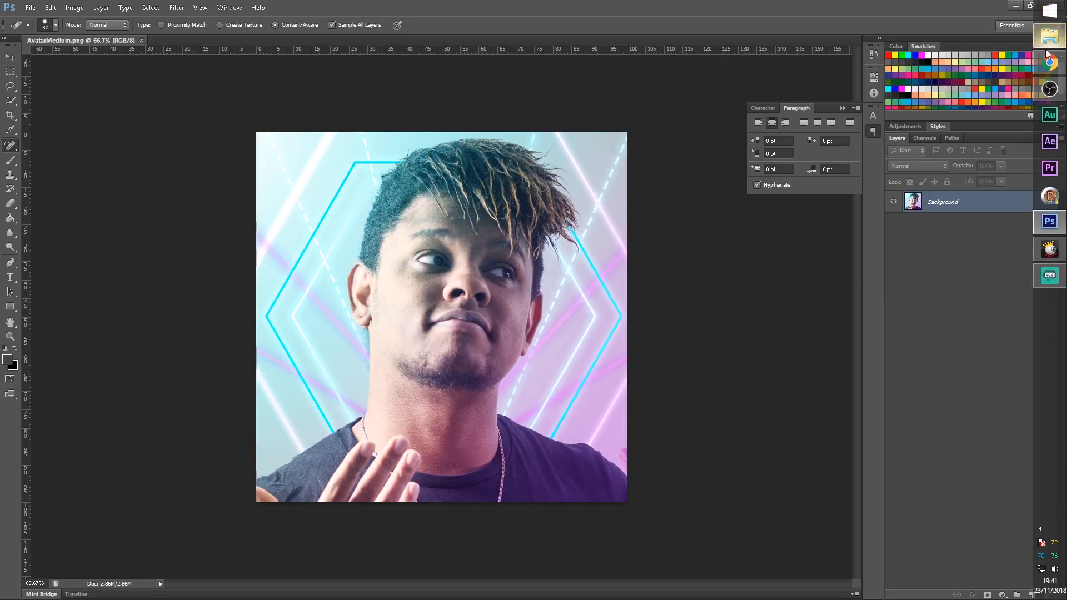
click(1049, 36)
drag(662, 352, 368, 319)
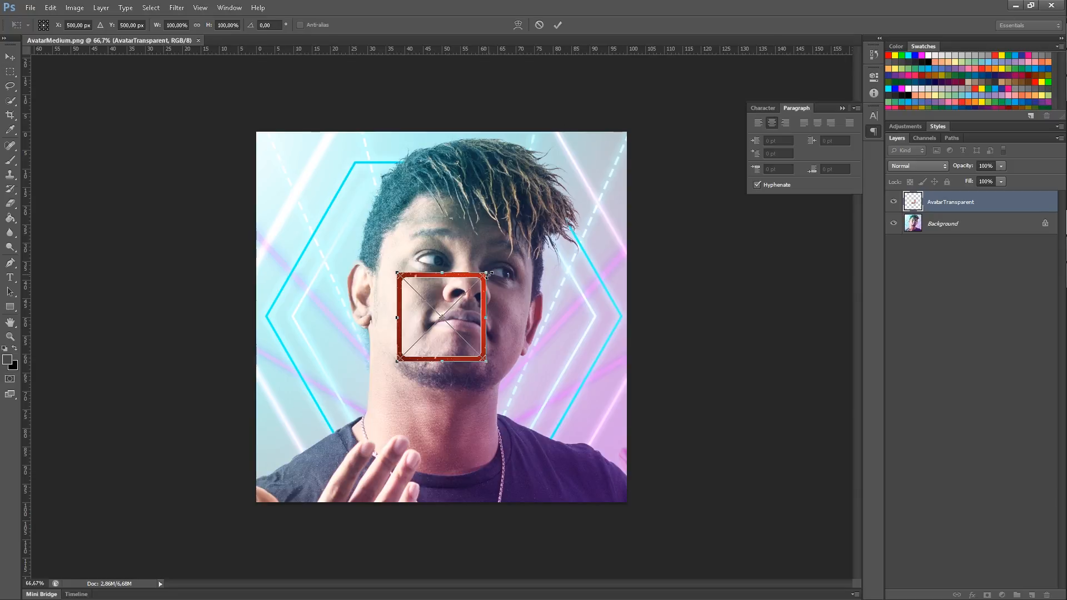
Scale the placed AvatarTransparent frame up to the edges of the avatar photo and commit the placement
drag(487, 274, 647, 149)
key(Return)
key(j)
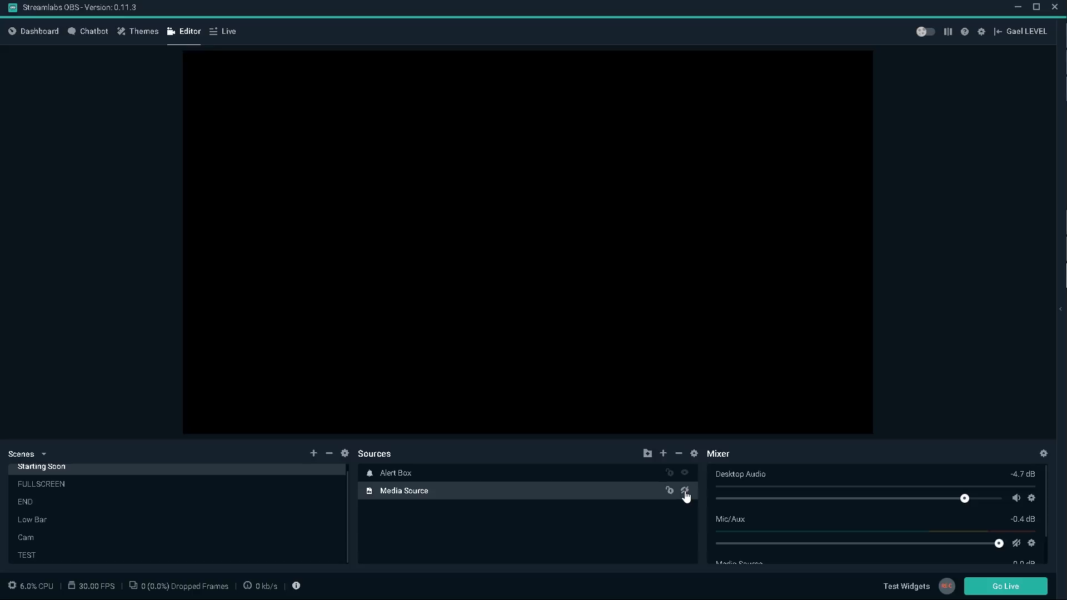
In Streamlabs OBS, show the Starting Soon scene's Media Source and confirm its settings with a looping local file from Christmas\2\EXP
click(685, 491)
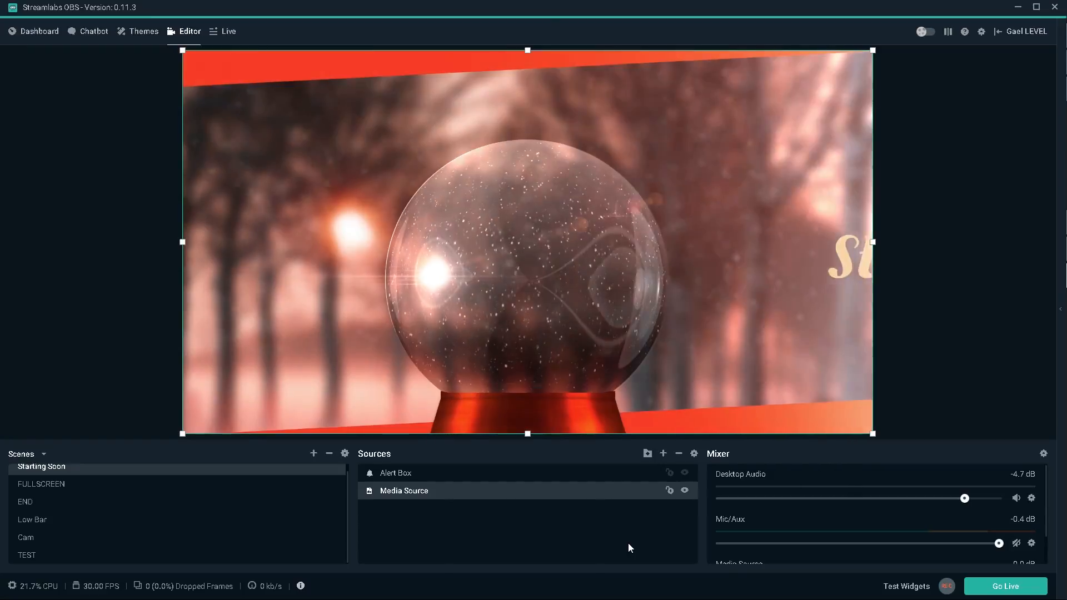
click(513, 552)
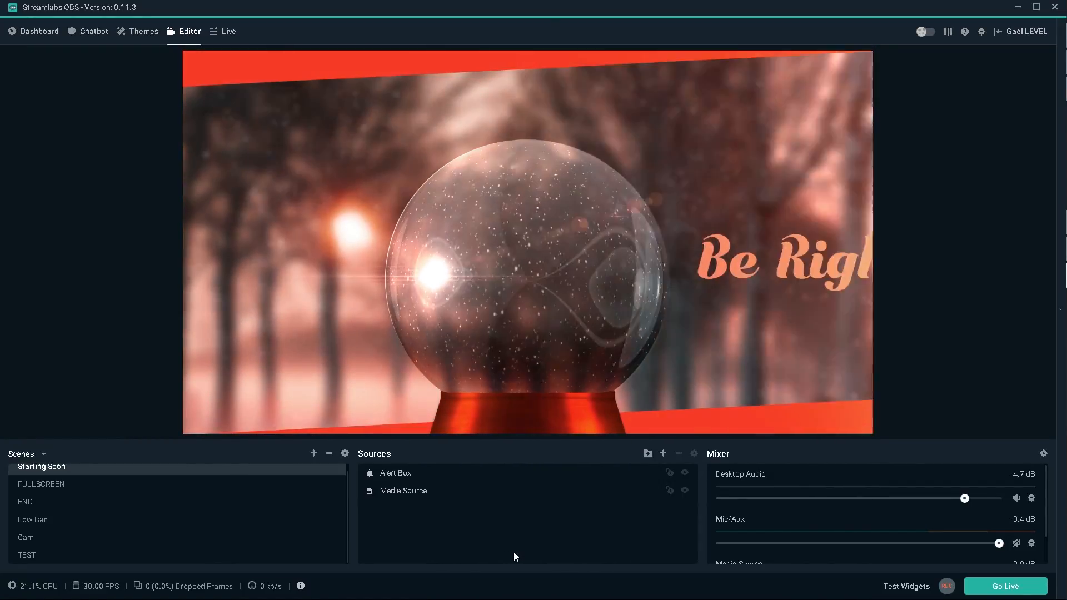
click(383, 492)
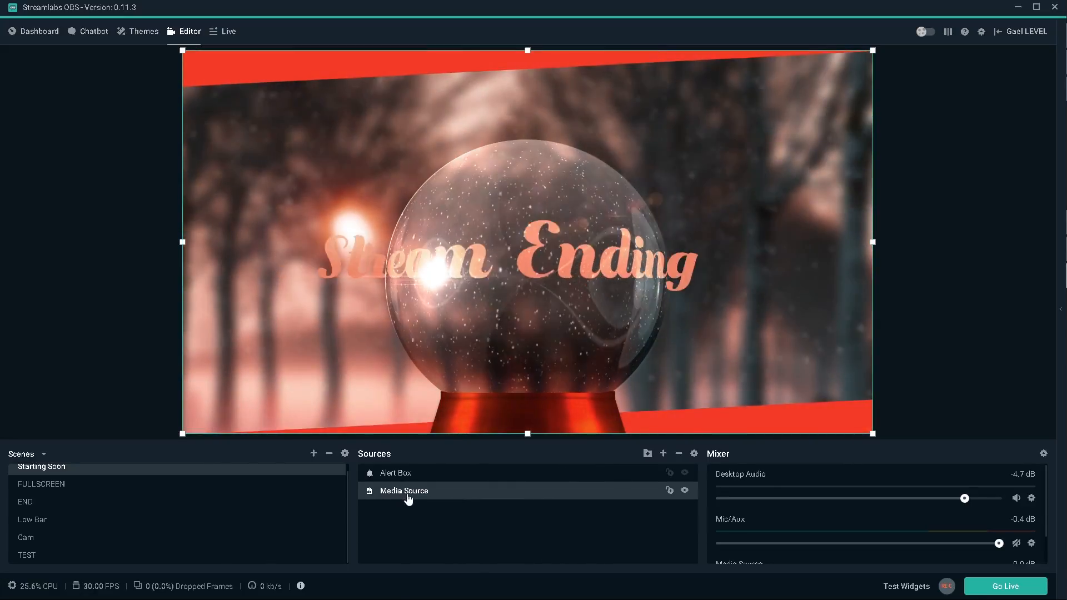
double_click(409, 491)
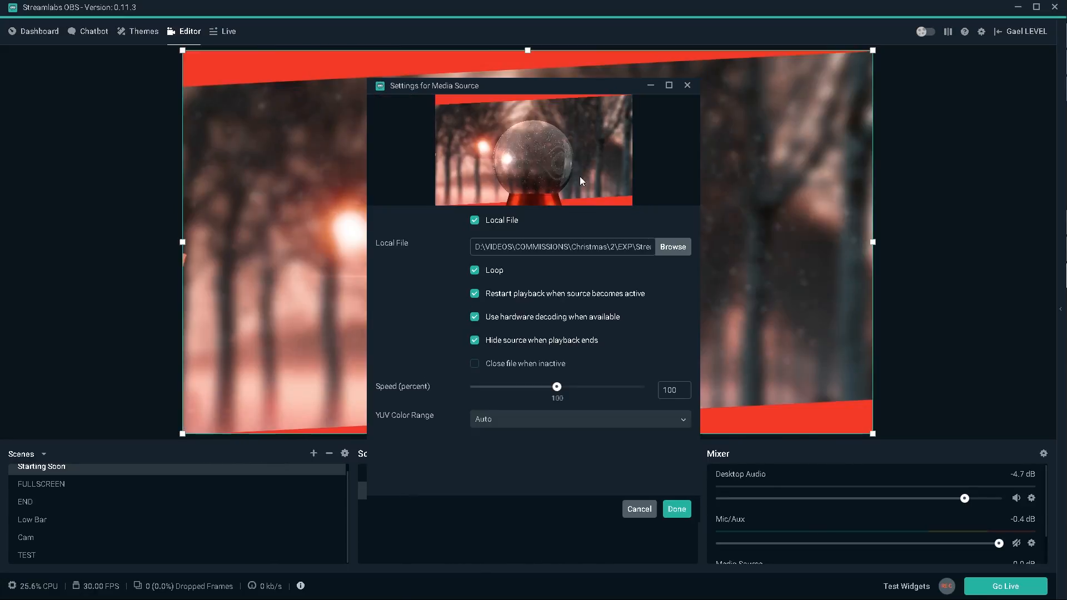
click(678, 509)
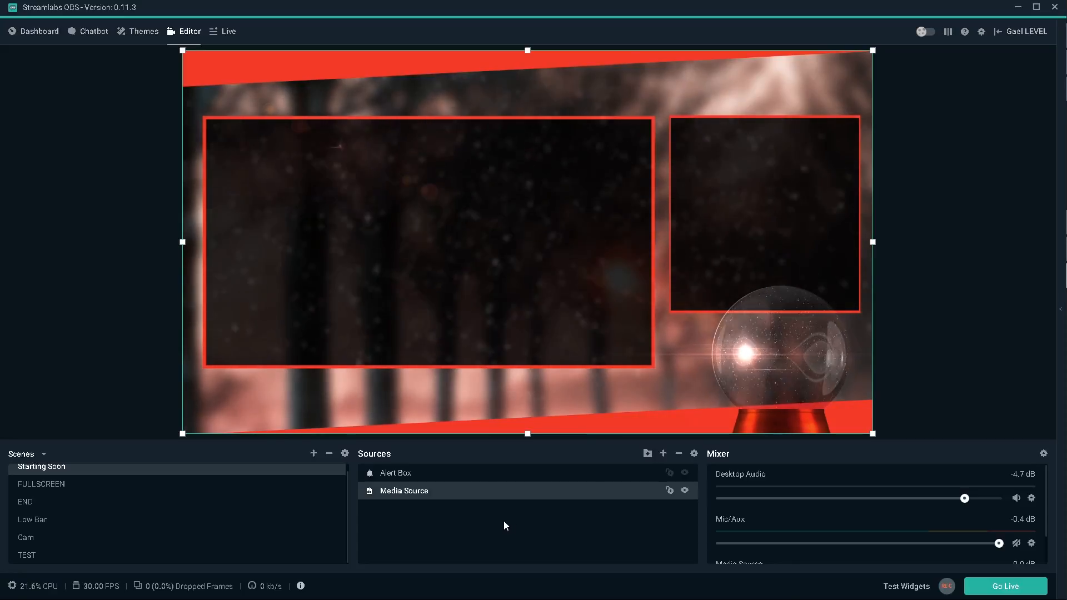
In the Cam scene, replace the cam oveerlayyy image with the Cam overlay media source, using a looping local file from Christmas\2\EXP
click(40, 538)
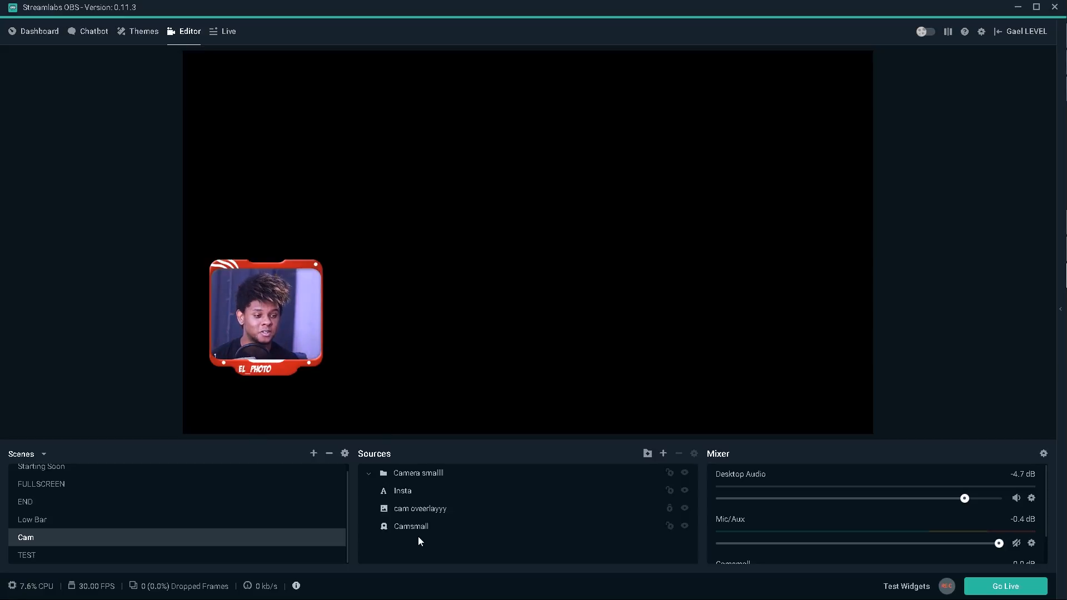
click(414, 507)
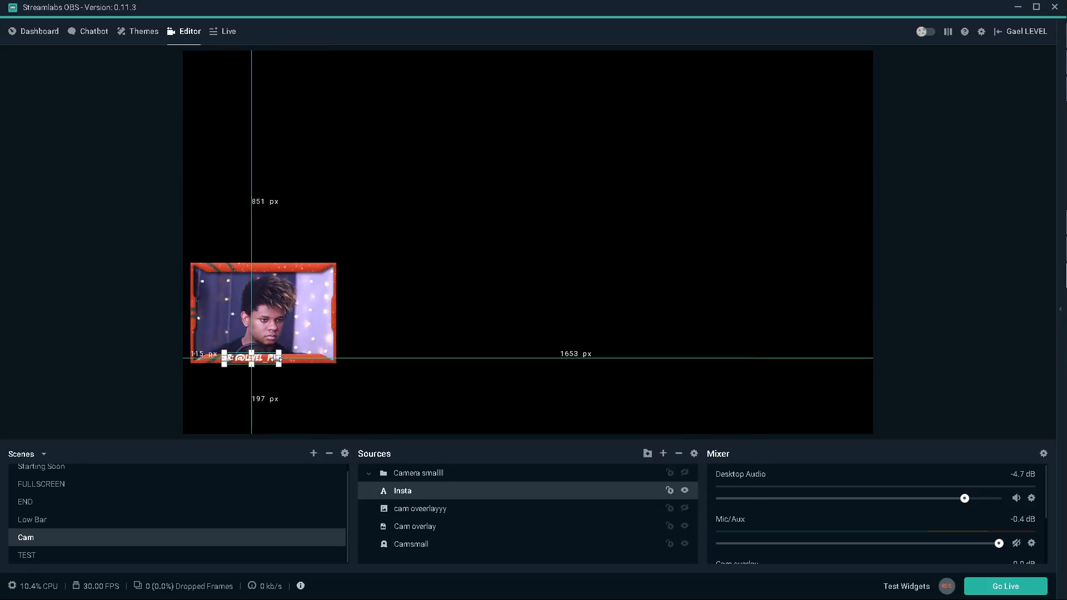
click(92, 275)
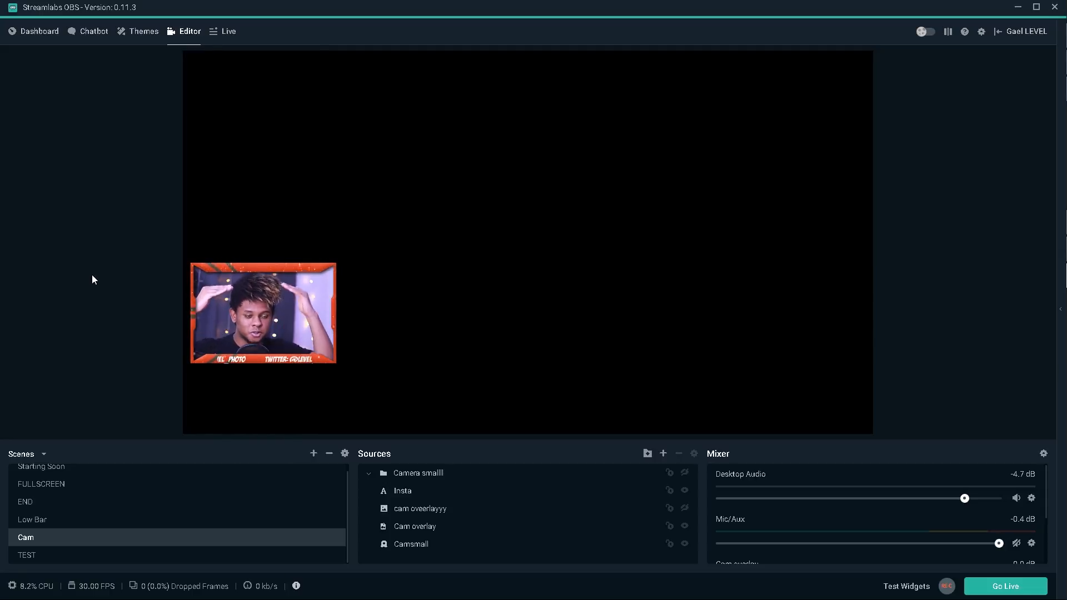
double_click(447, 526)
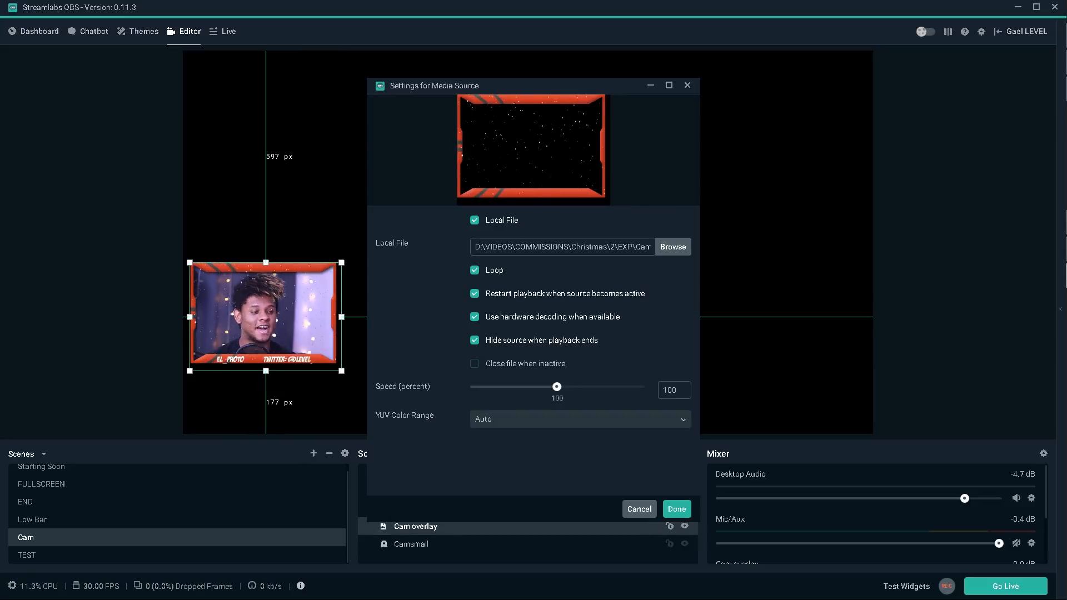
click(676, 508)
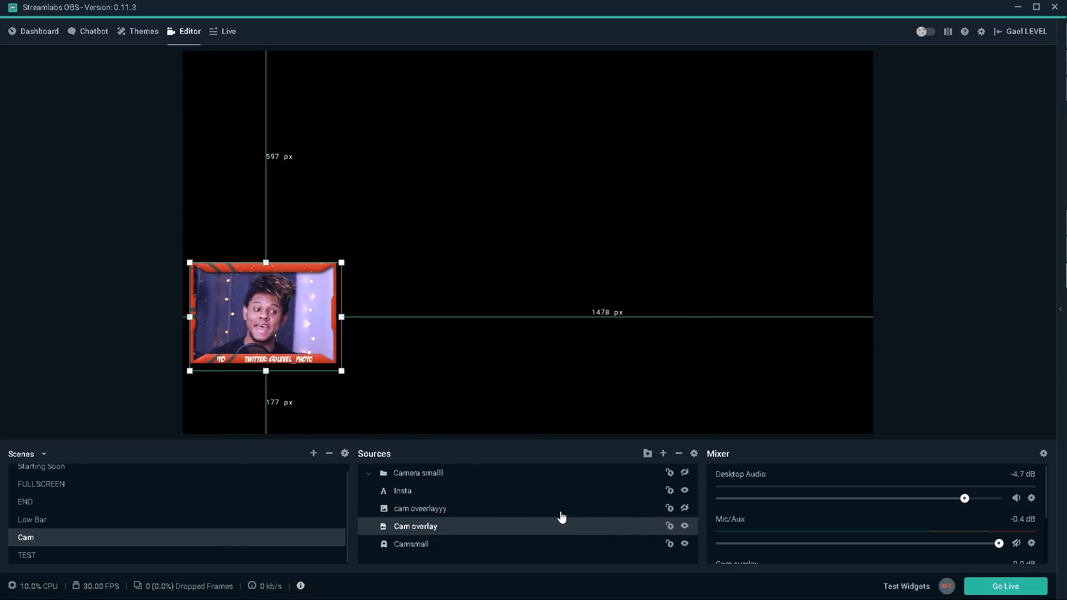